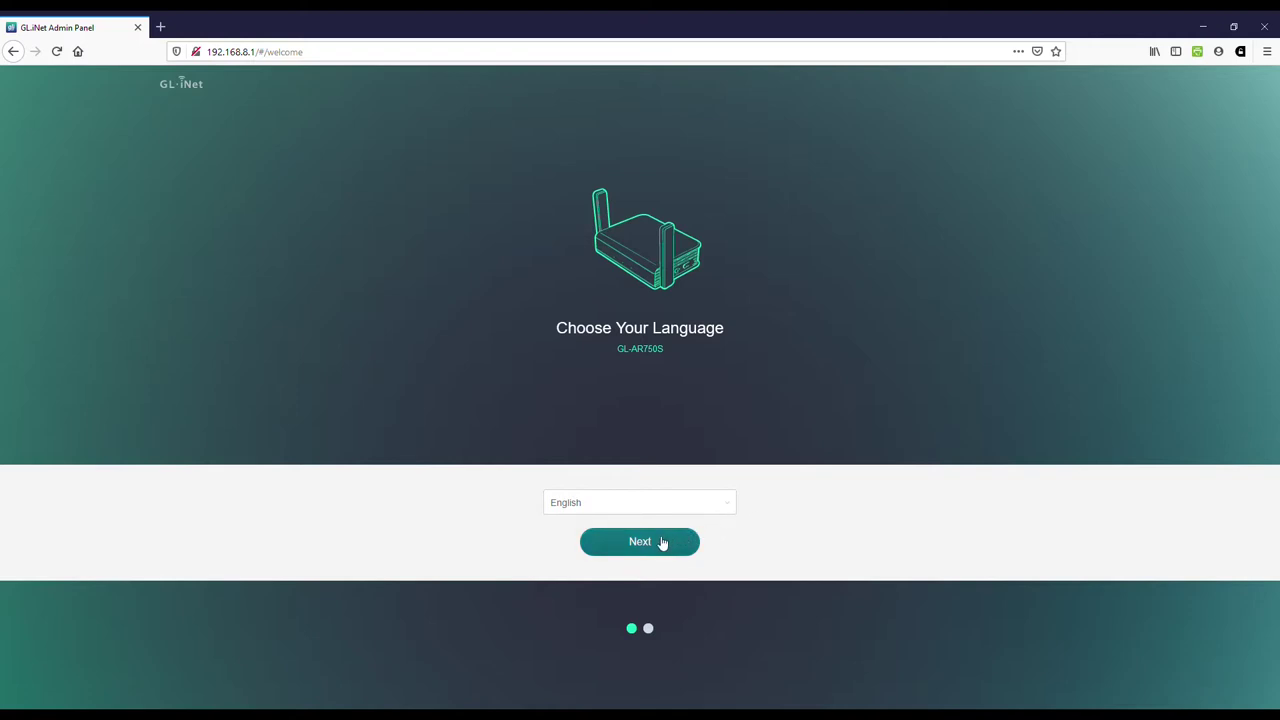
Step: Go on to the admin password step and enter a new password plus its matching confirmation
click(662, 542)
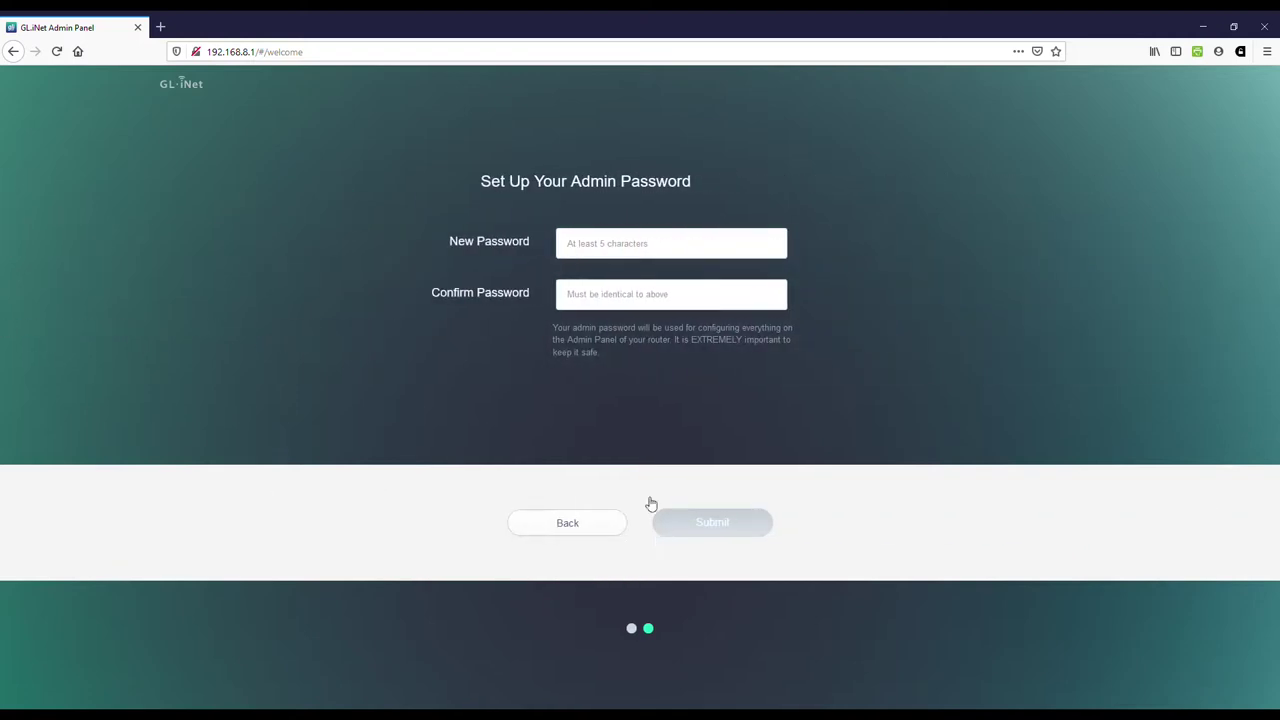
click(601, 257)
text(1234)
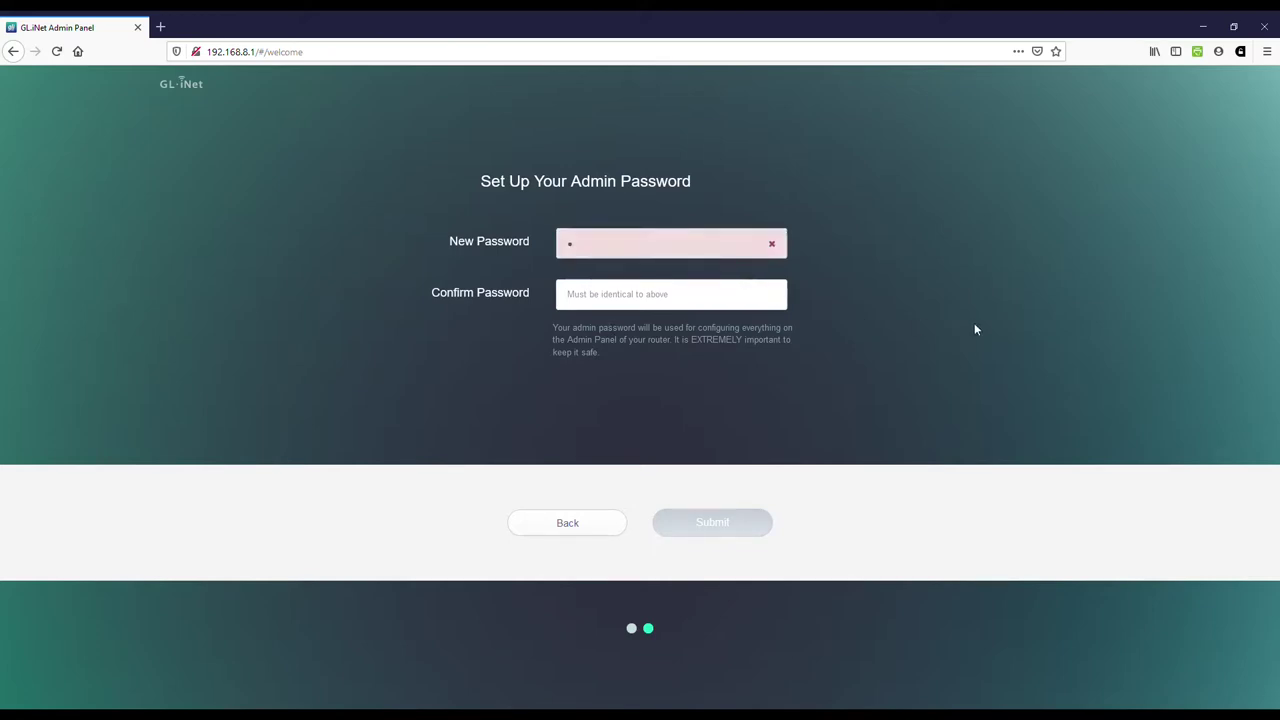
text(56)
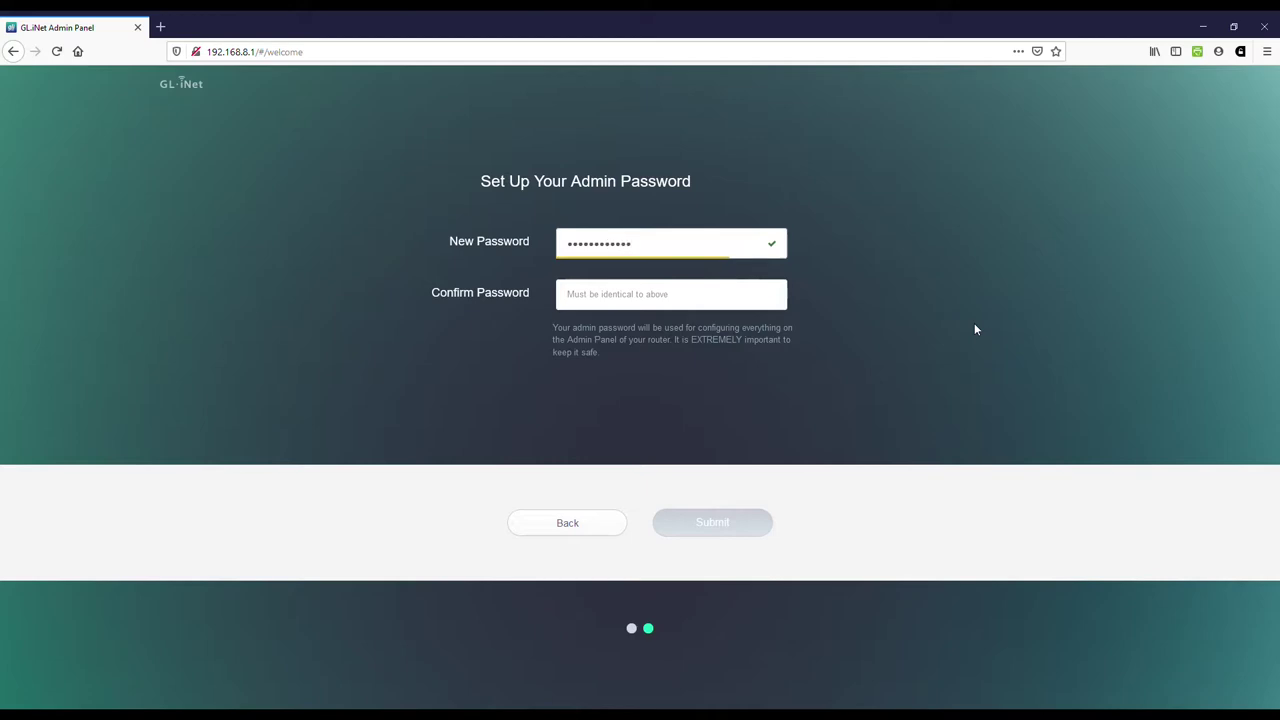
text(7)
key(Tab)
text(12)
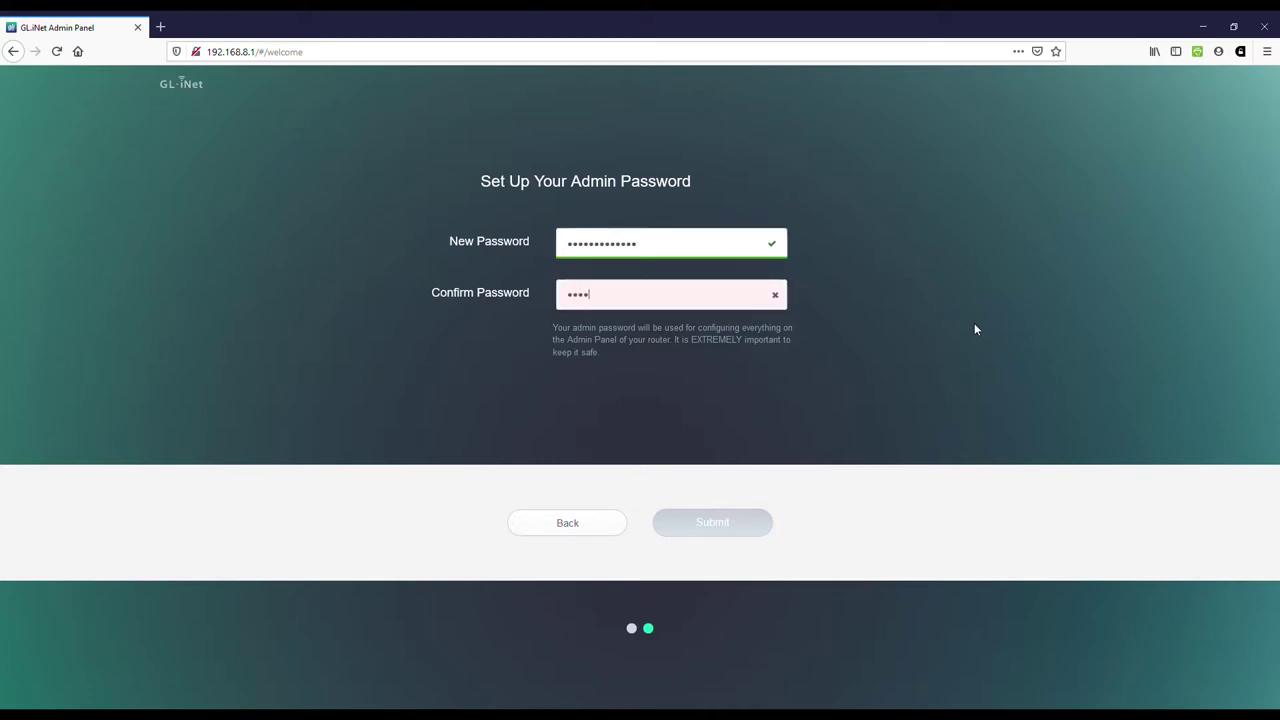
text(34567890123)
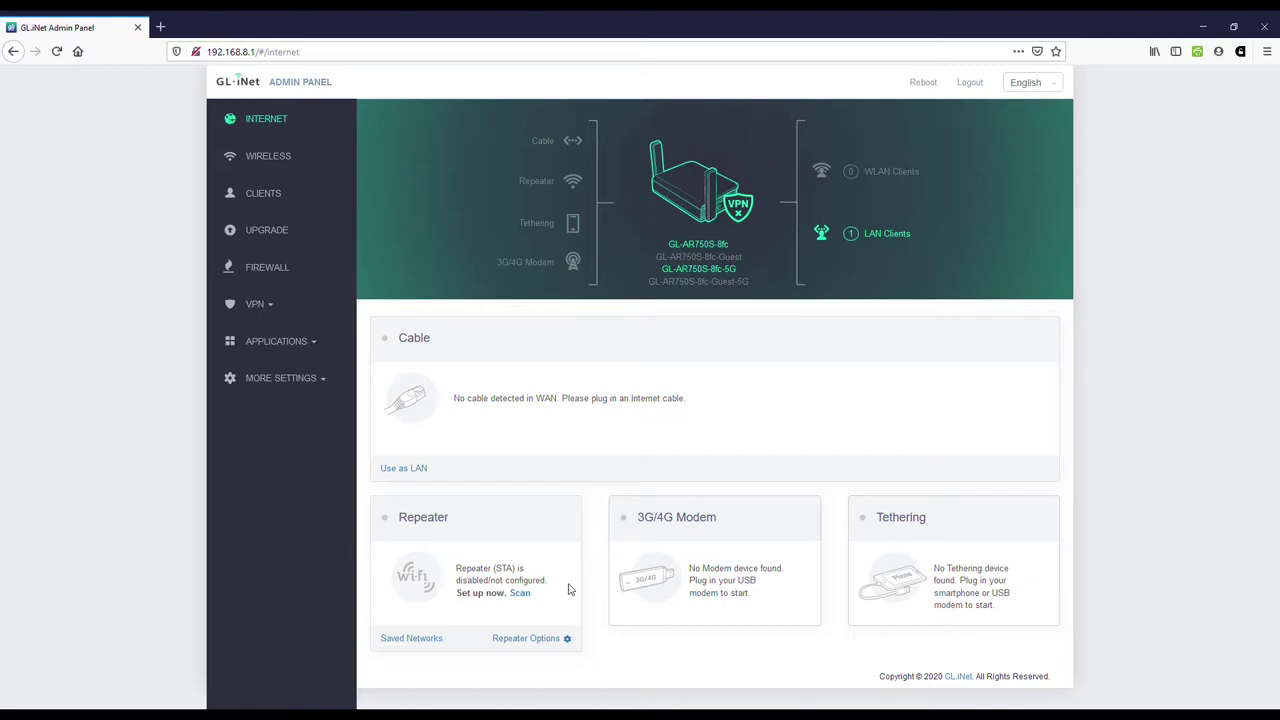
Step: Open and cancel Repeater Options, then view the Wireless settings for GL-AR750S-8fc
click(530, 638)
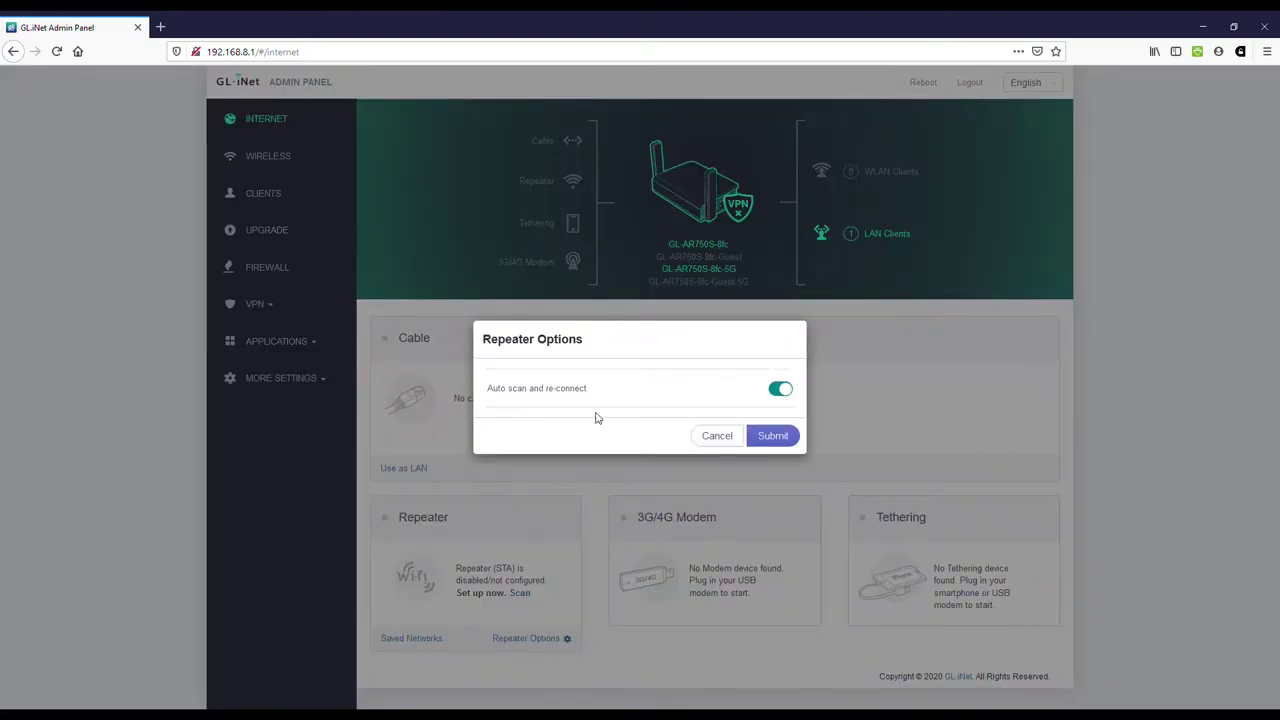
click(726, 442)
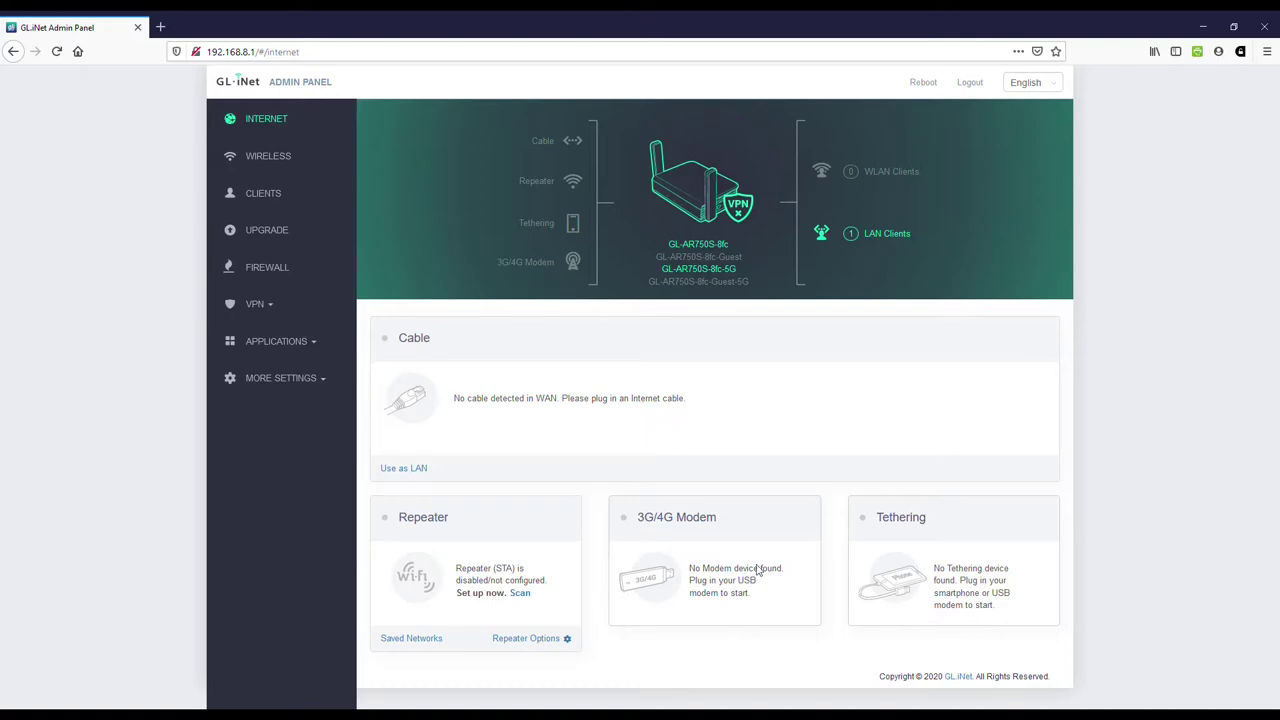
click(268, 157)
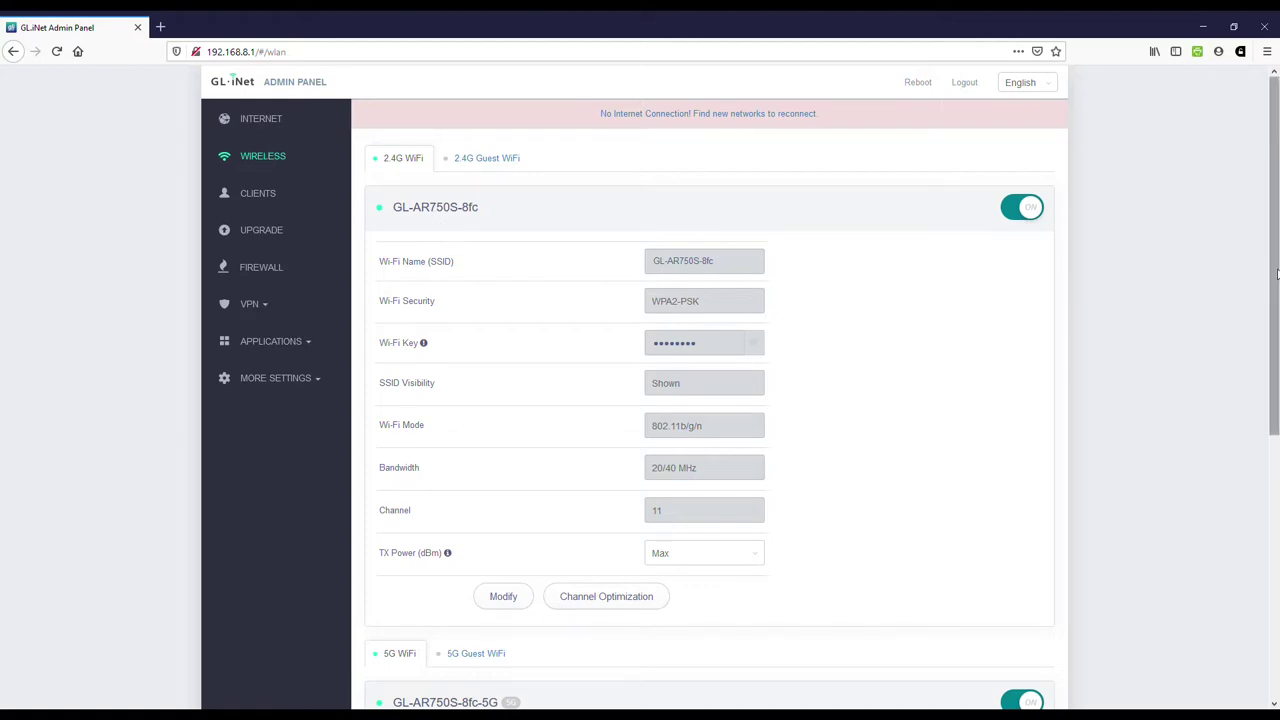
Step: View the 2.4G Guest WiFi tab (guest network off) and the 5G WiFi settings on channel 36
drag(1277, 273, 1277, 293)
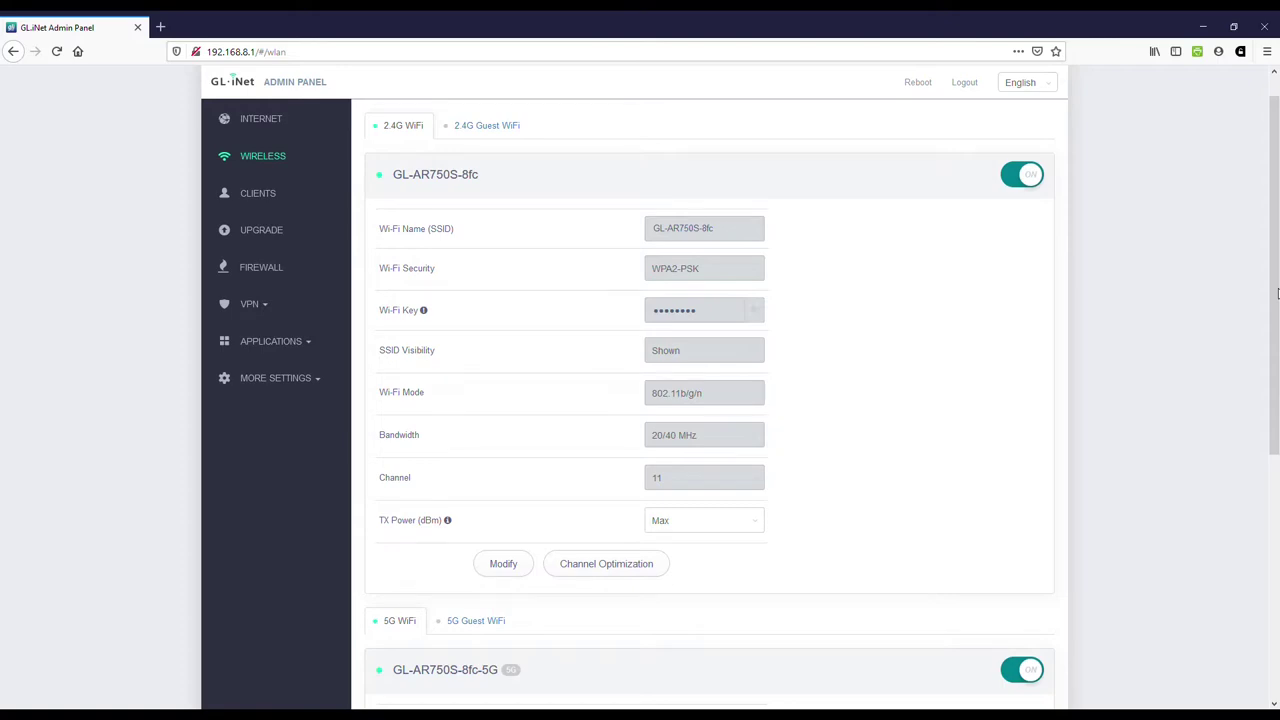
click(459, 127)
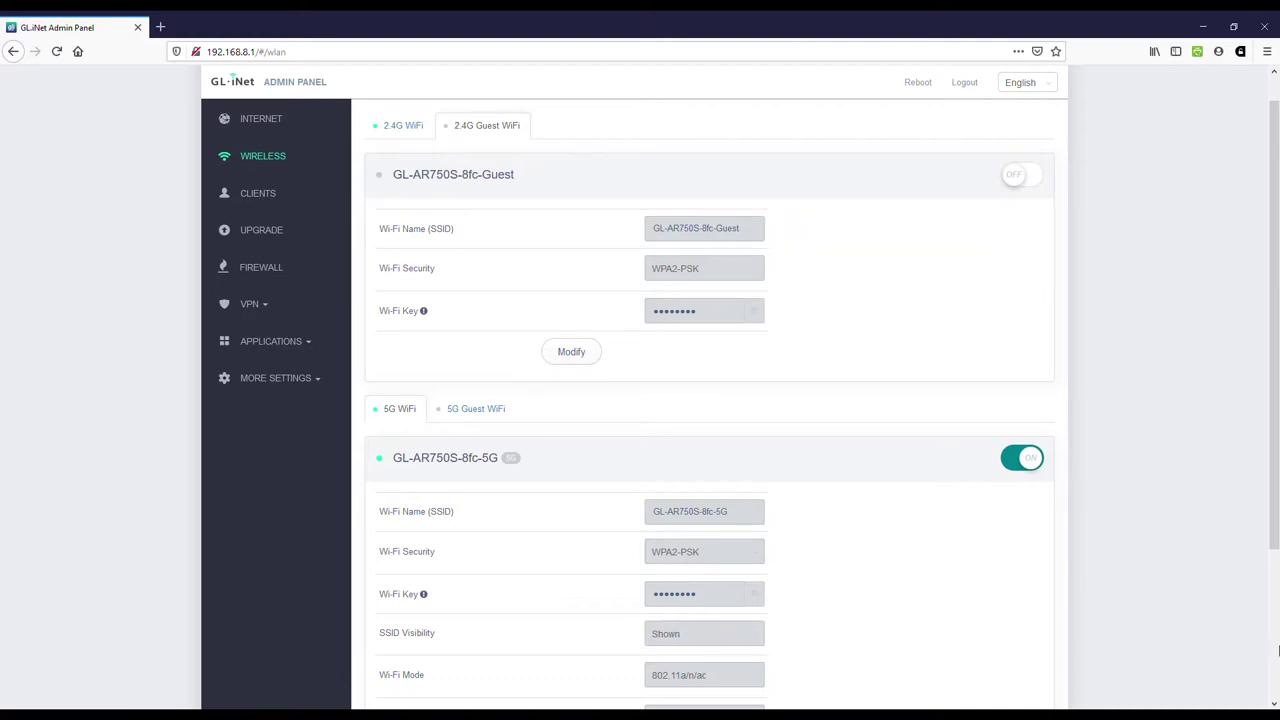
scroll(1276, 641, down, 2)
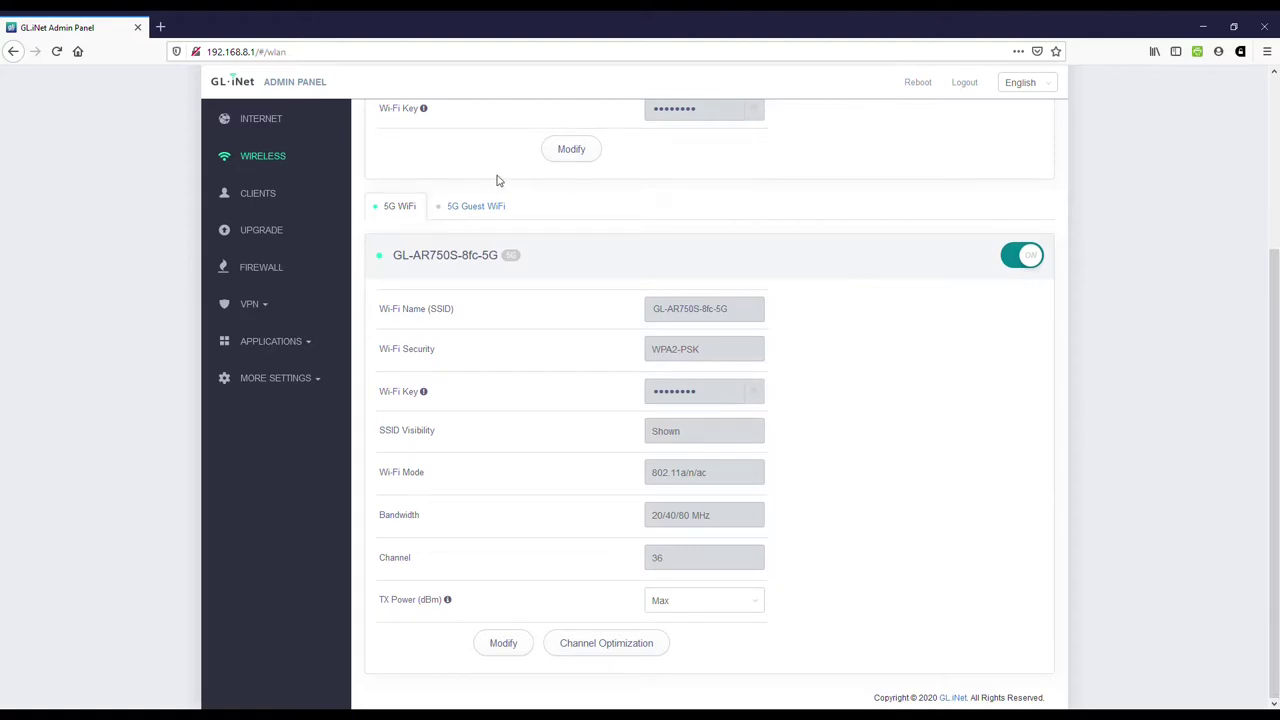
Step: Browse Clients, then the Firewall's Open Ports on Router and DMZ tabs, with DMZ off
click(262, 194)
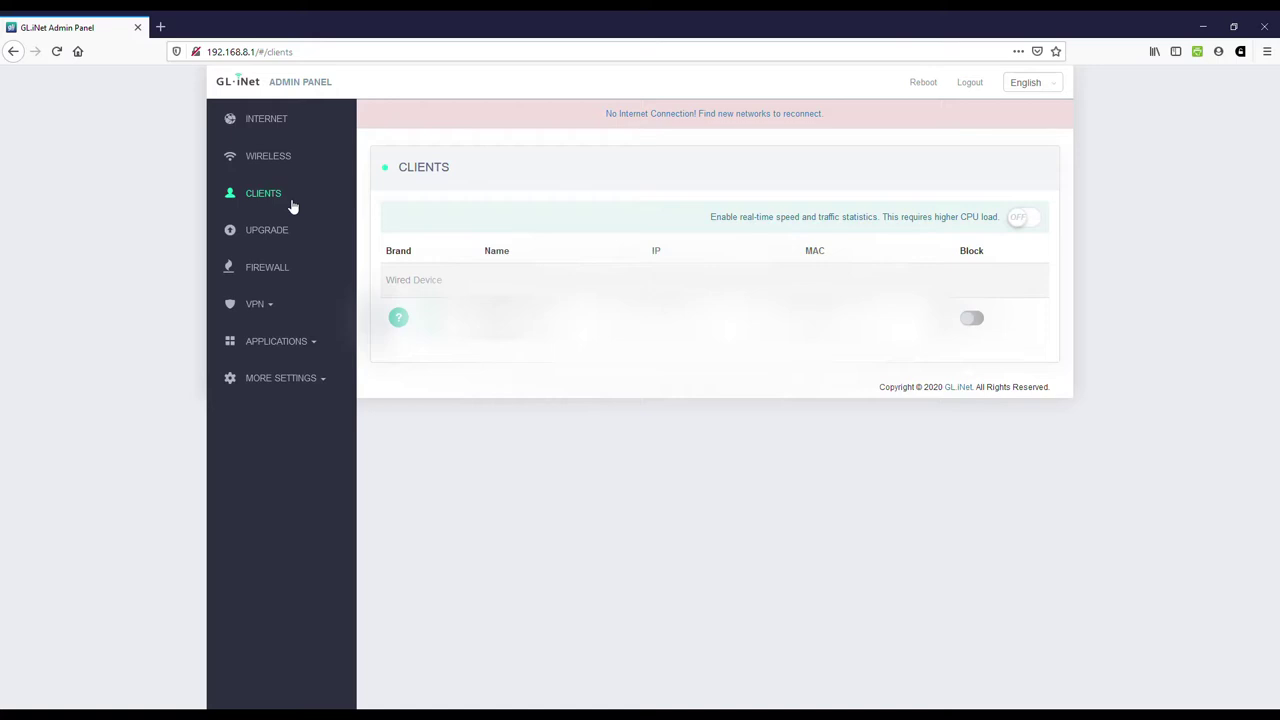
click(282, 263)
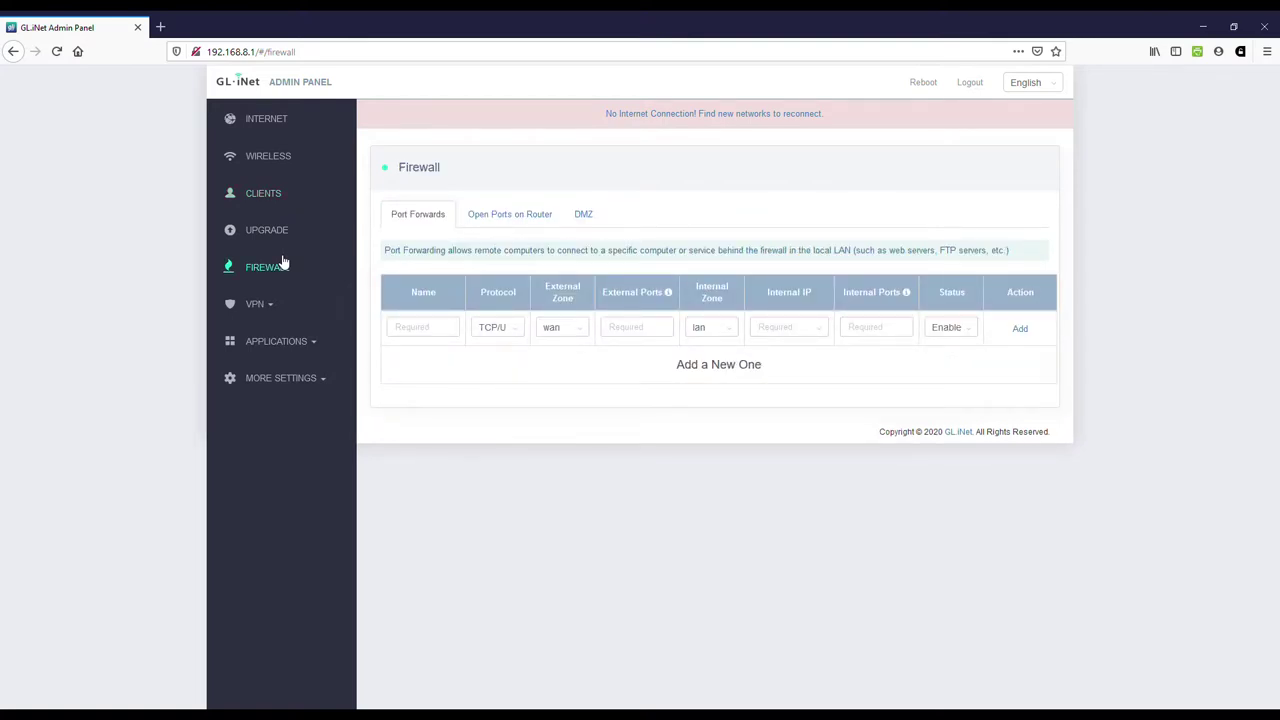
click(503, 213)
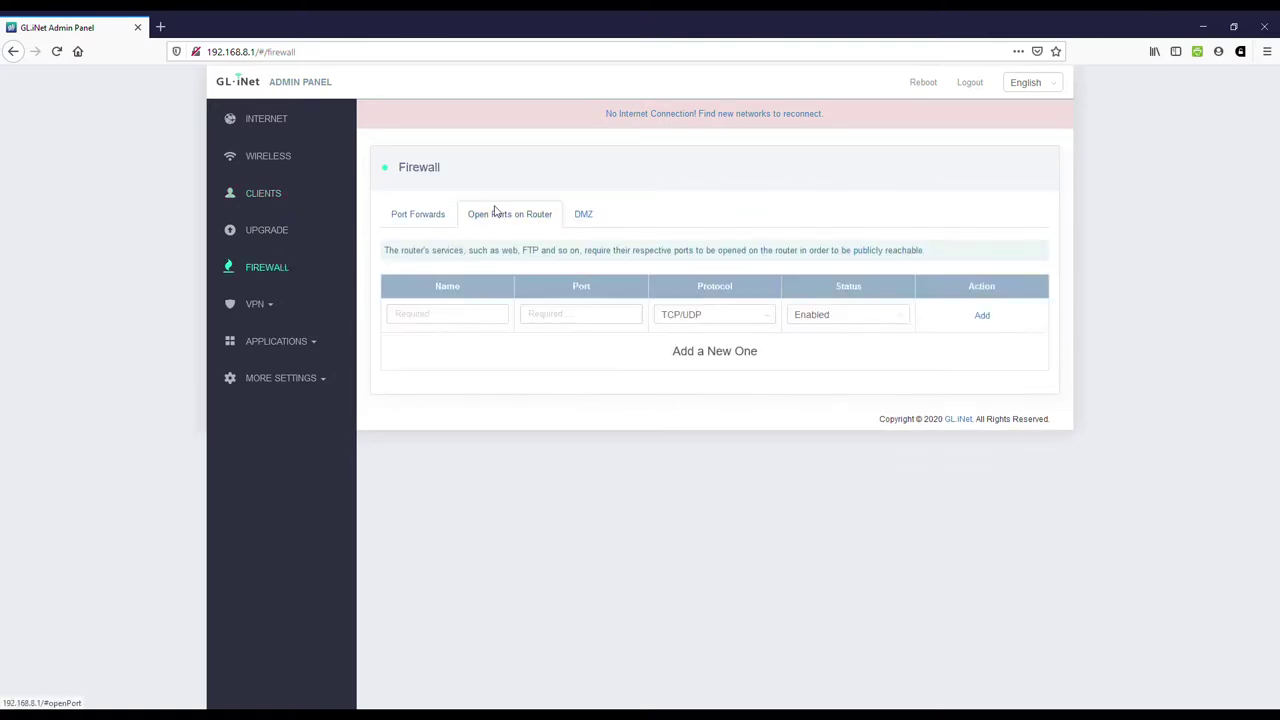
click(596, 220)
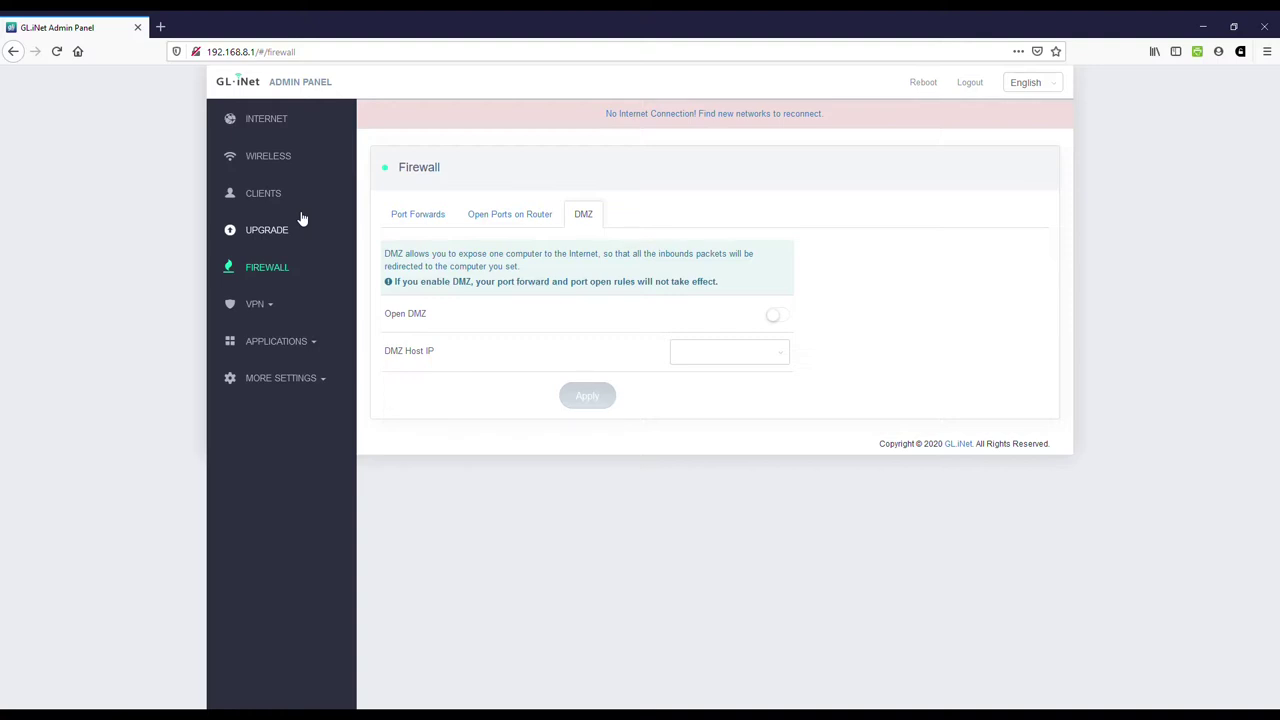
Step: Expand VPN and view the OpenVPN Client, OpenVPN Server, WireGuard Client and WireGuard Server pages
click(266, 304)
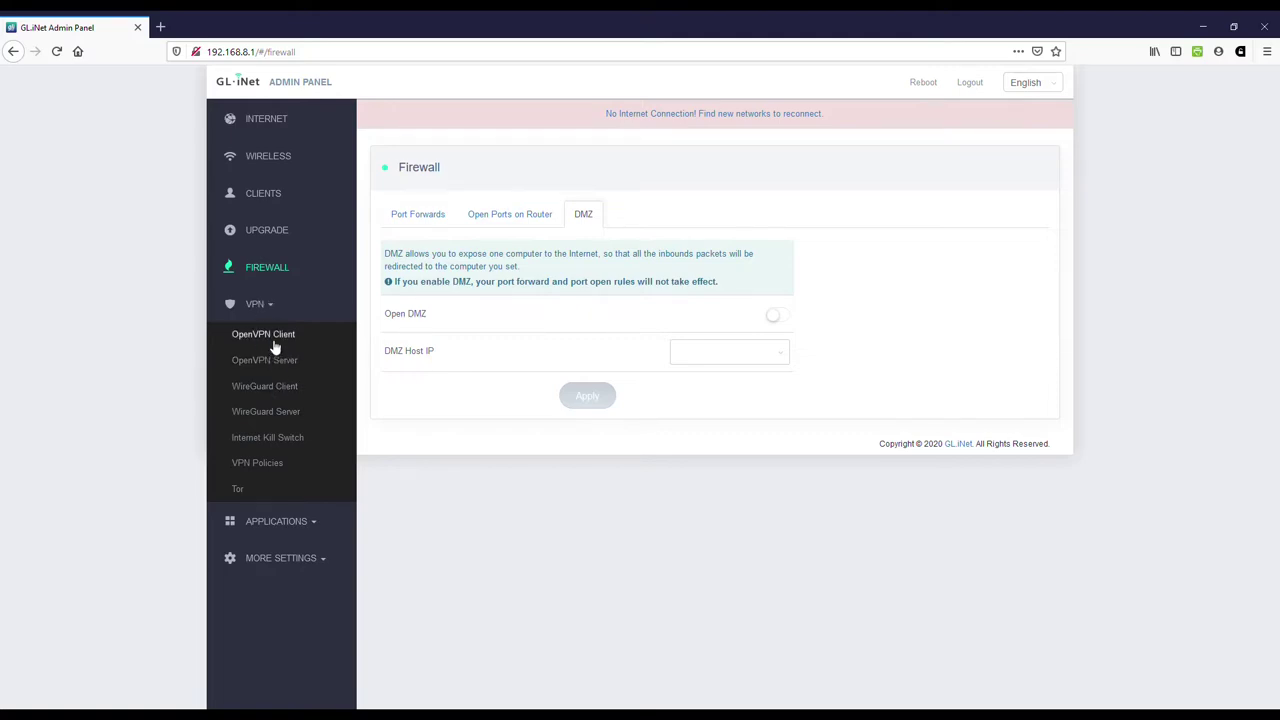
click(268, 336)
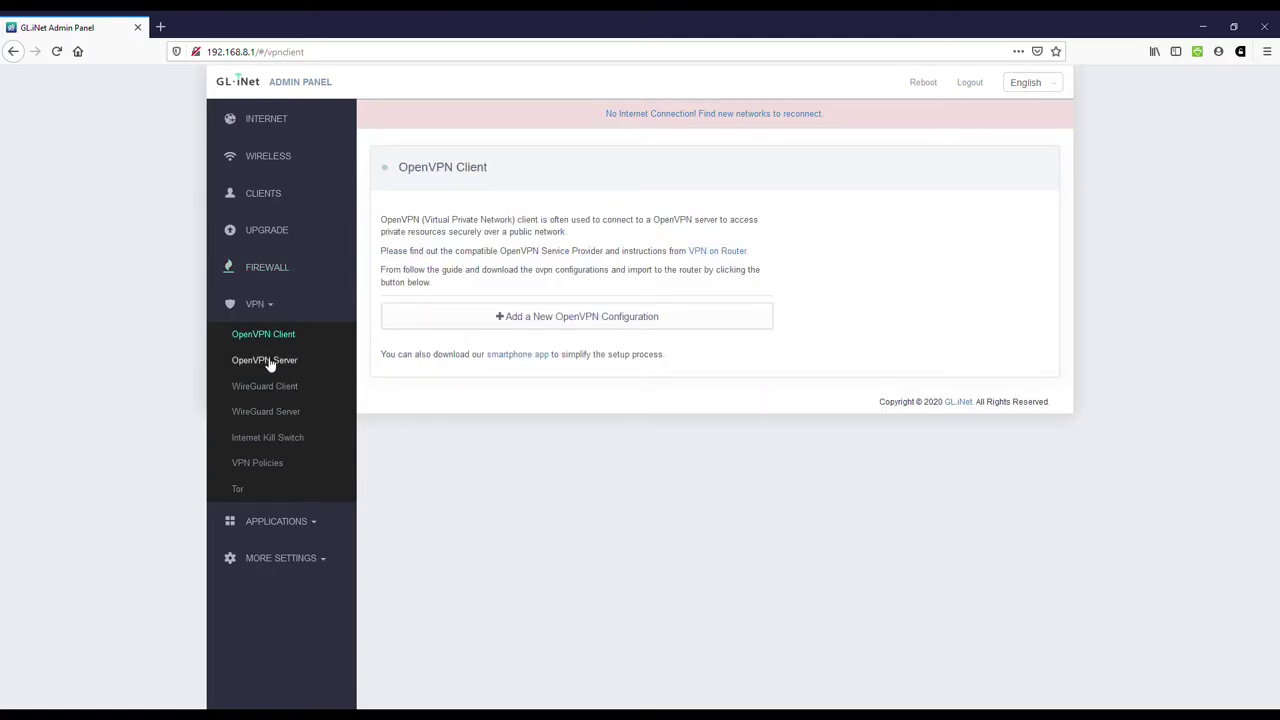
click(268, 364)
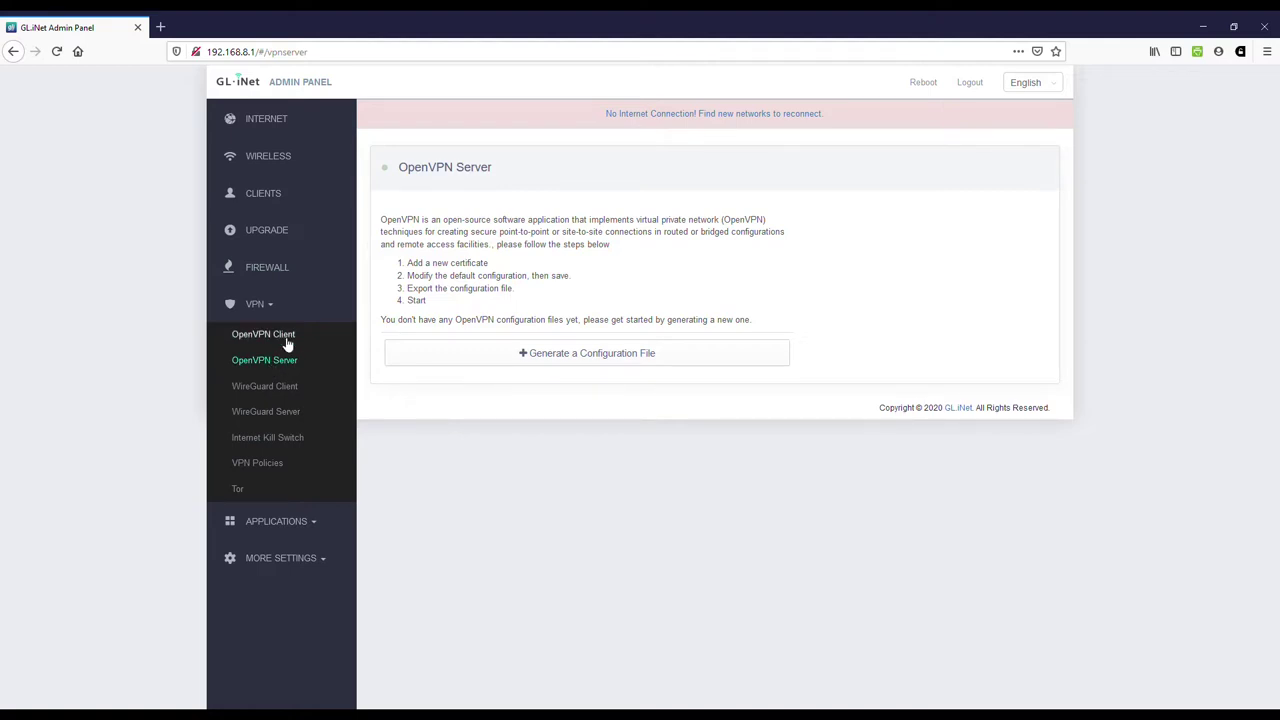
click(287, 344)
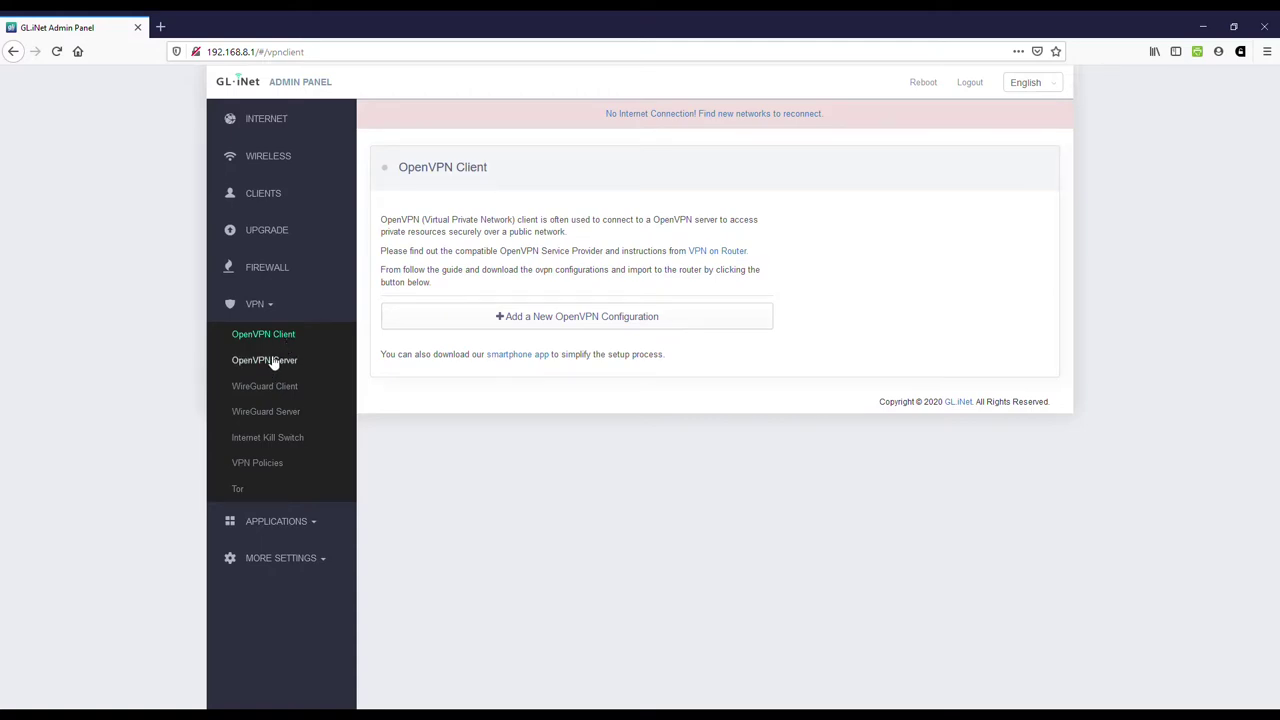
click(271, 363)
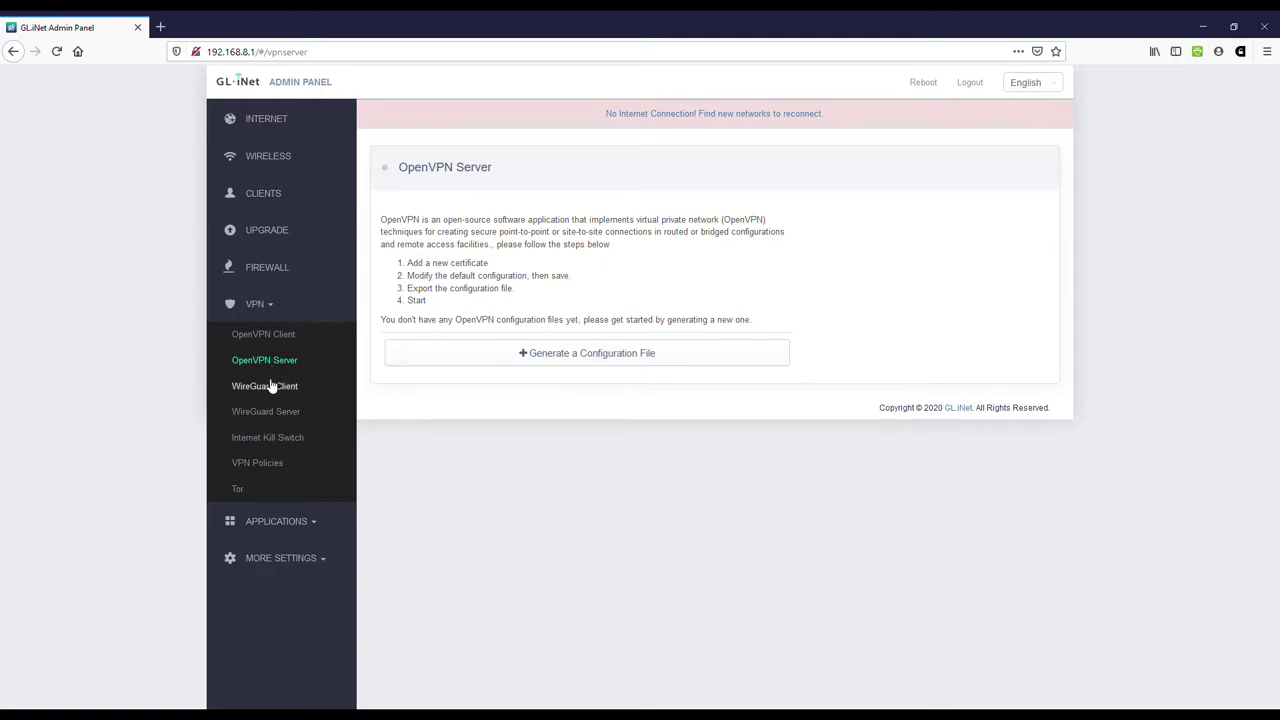
click(270, 387)
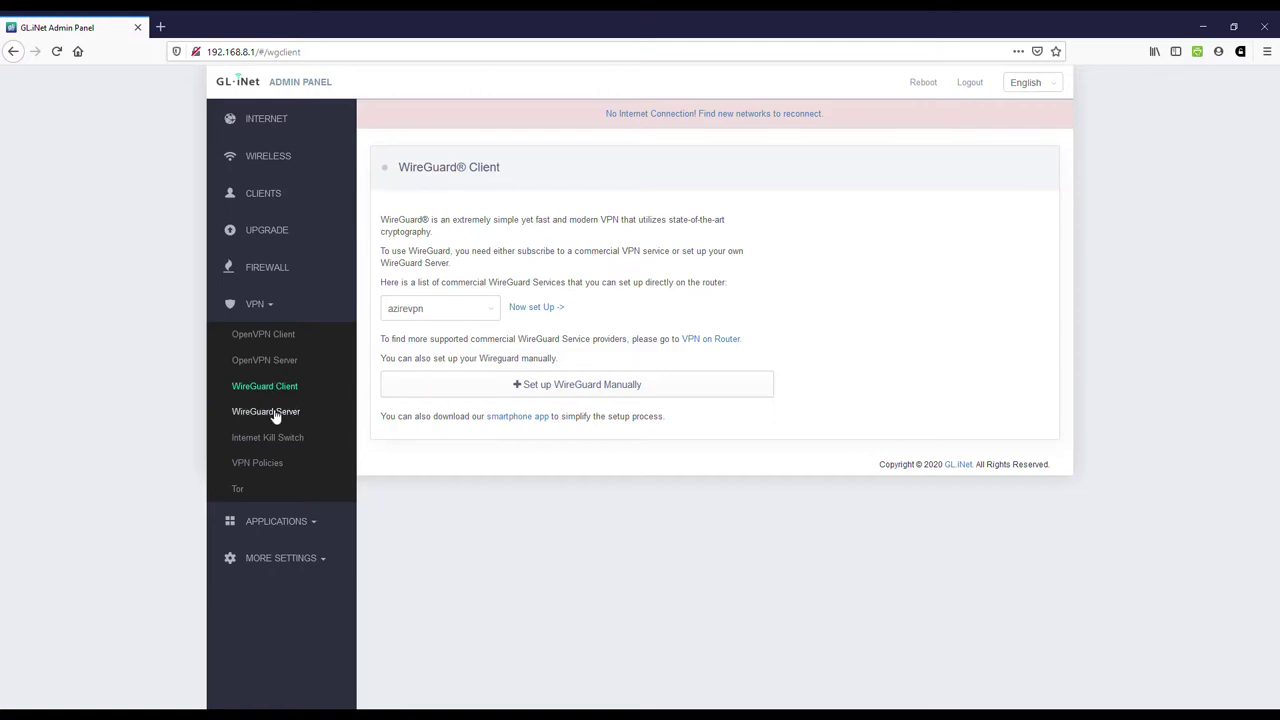
click(271, 418)
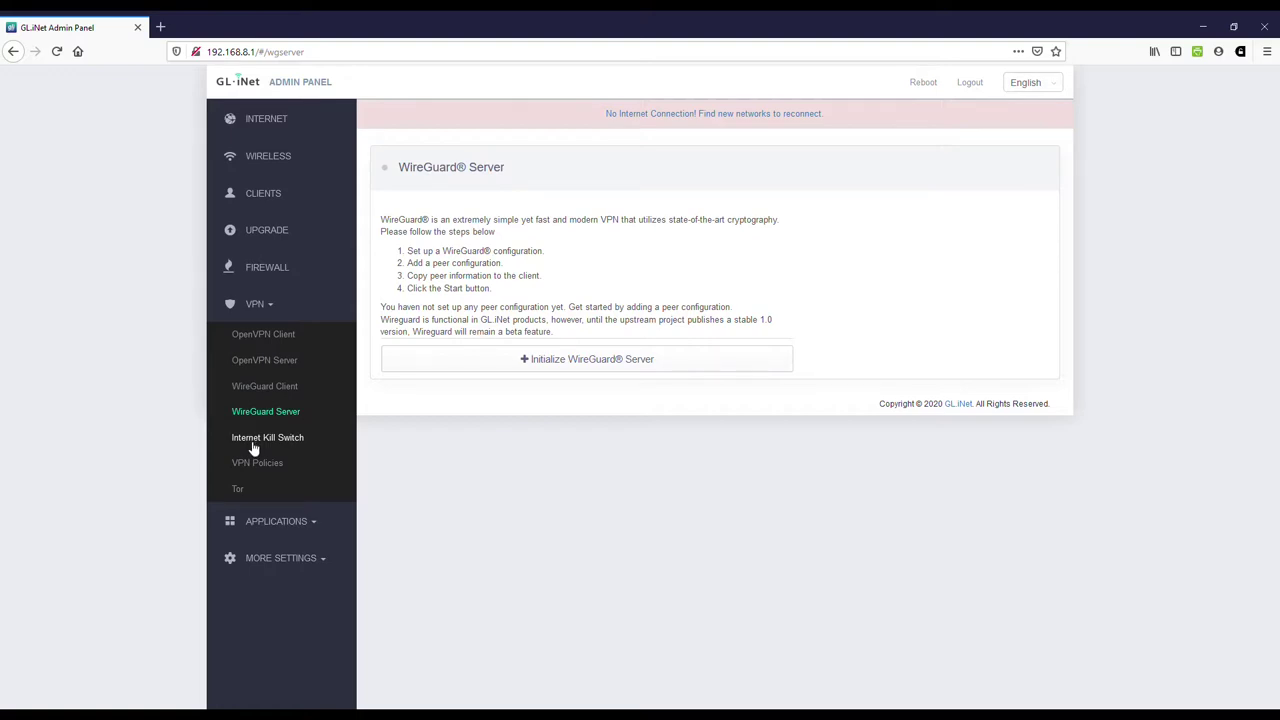
Step: Show the Internet Kill Switch page, leaving the kill switch disabled
click(254, 449)
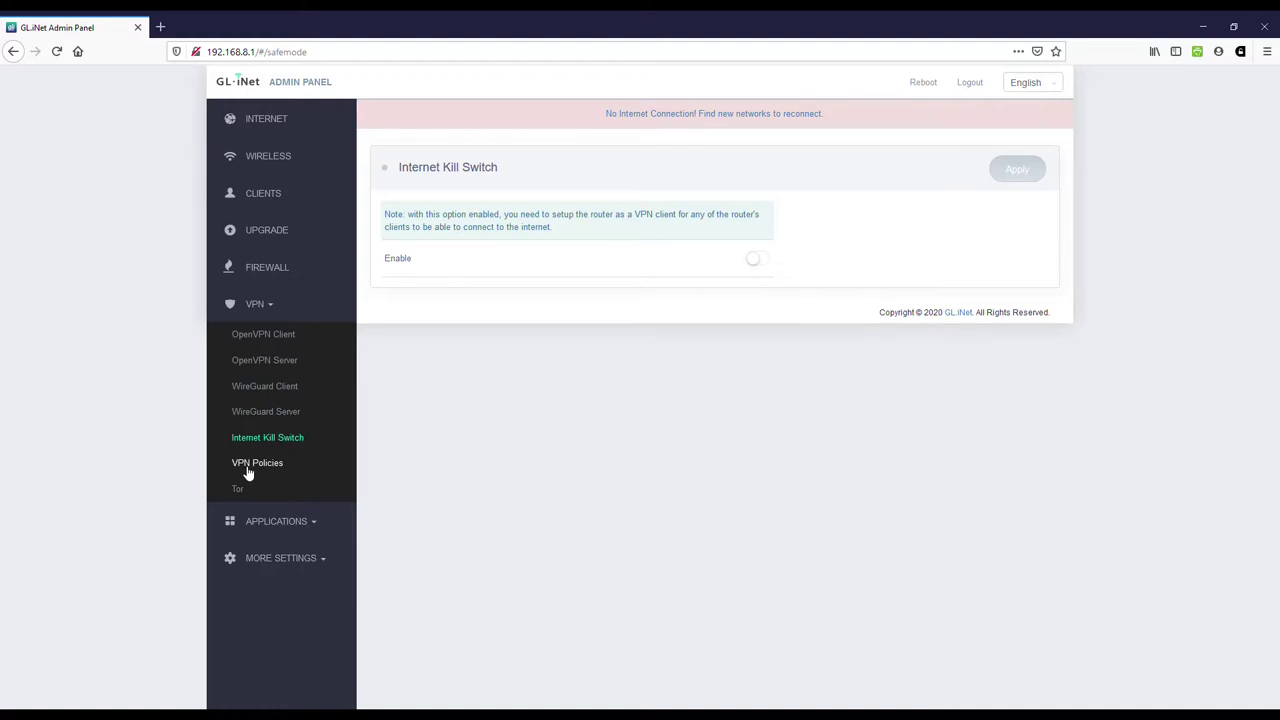
Step: Review VPN Policies (MAC Address, only listed devices use VPN), view Tor, and expand Applications
click(249, 470)
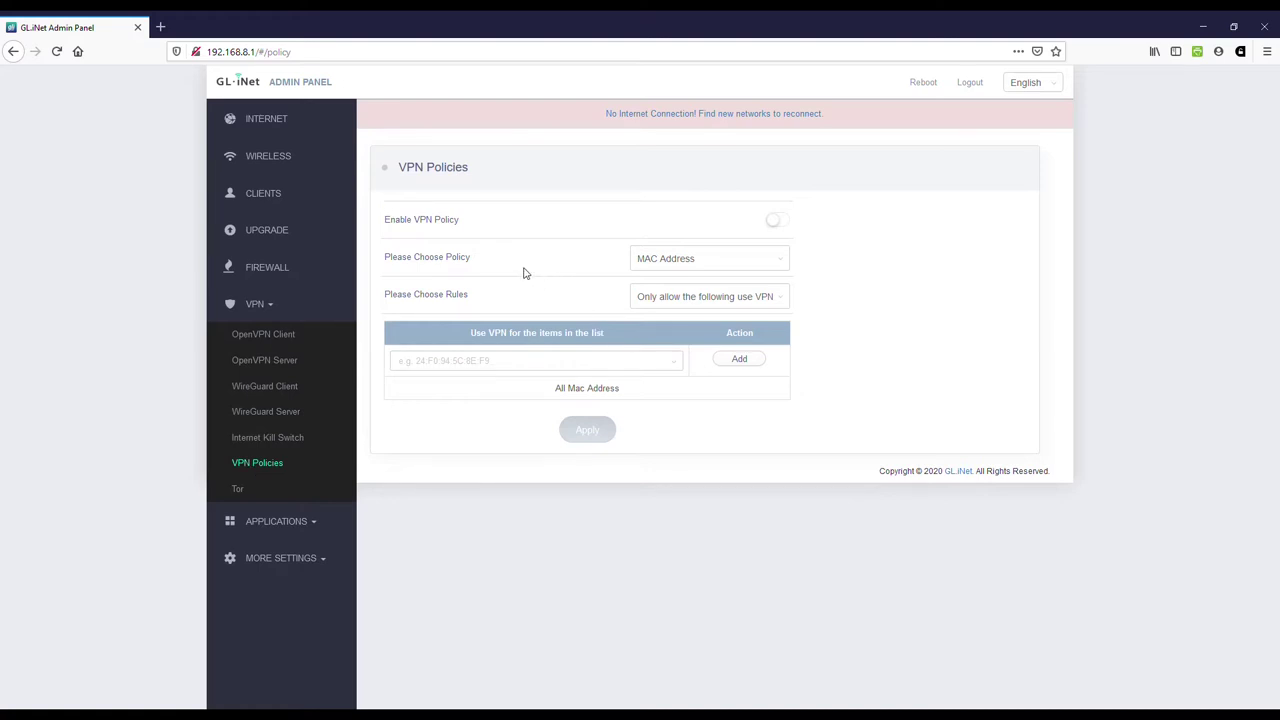
click(789, 263)
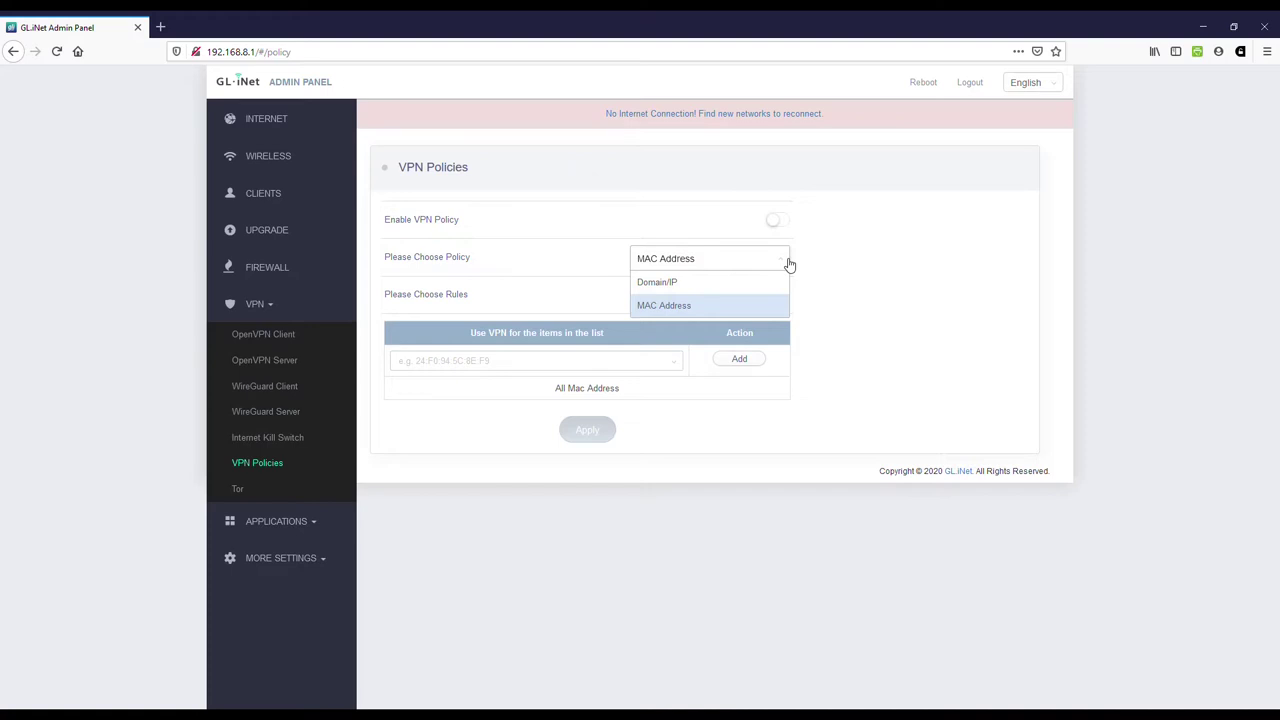
click(789, 263)
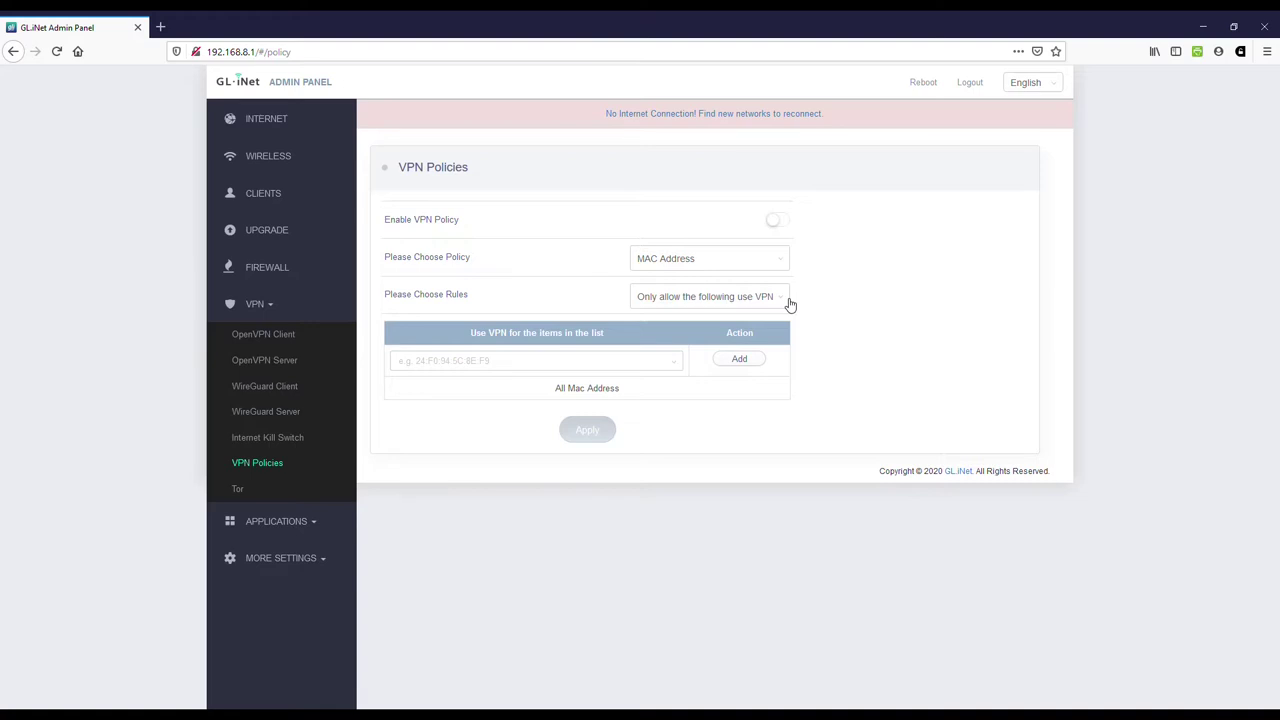
click(789, 304)
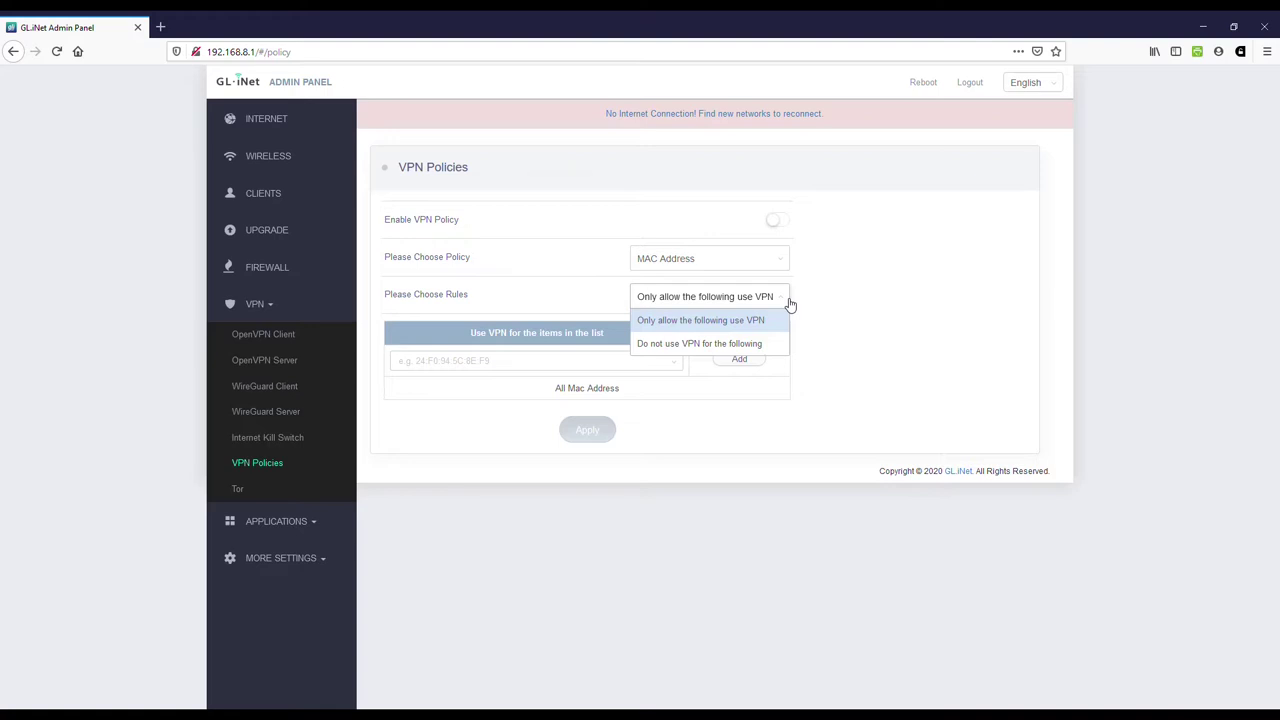
click(789, 304)
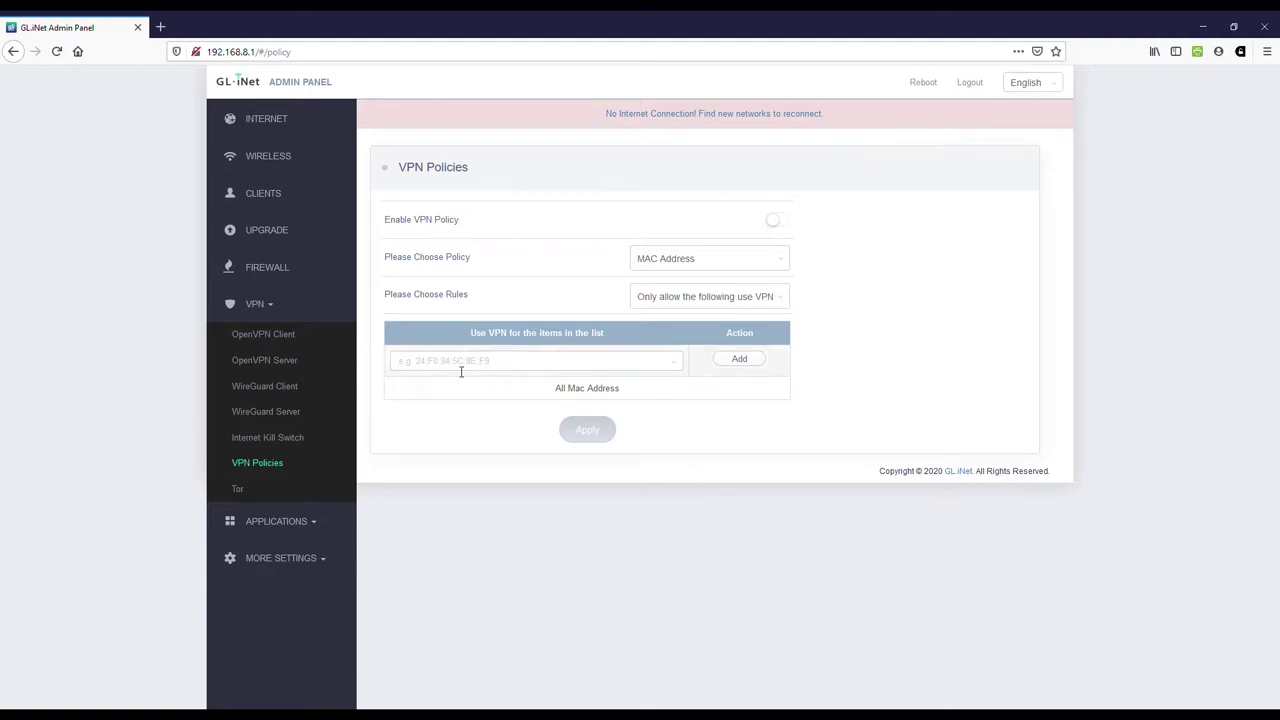
click(313, 490)
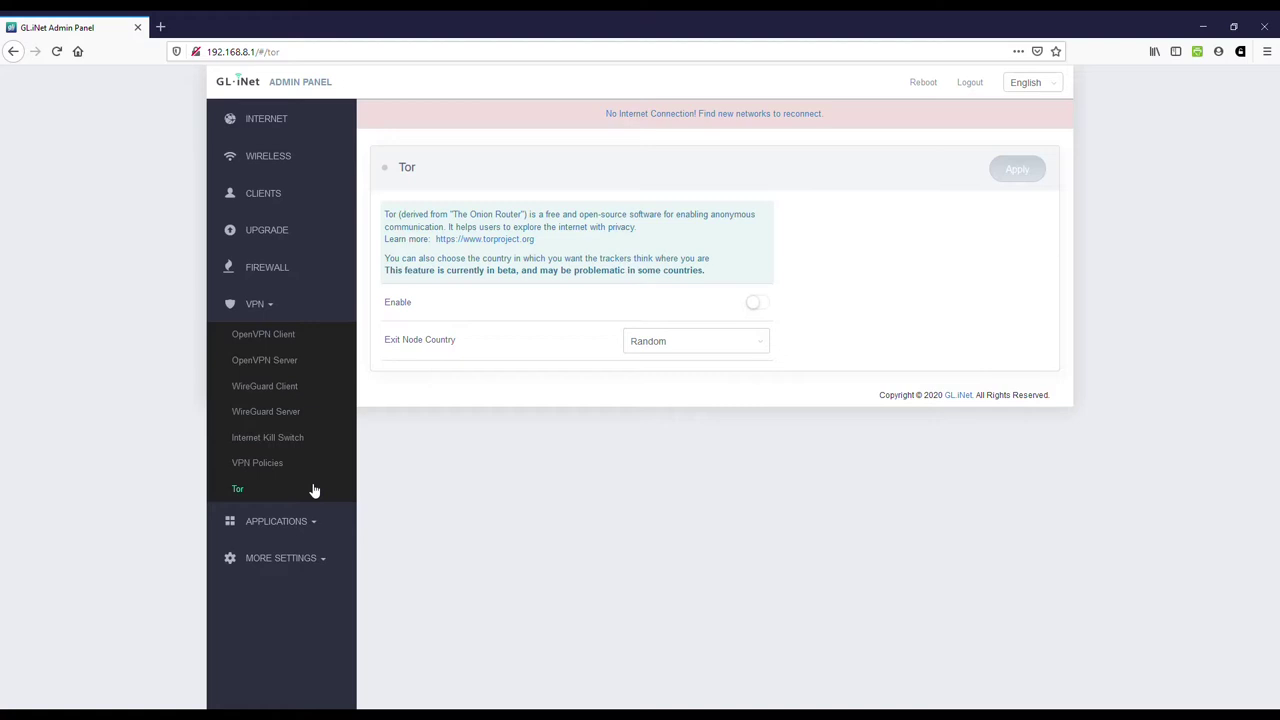
click(278, 530)
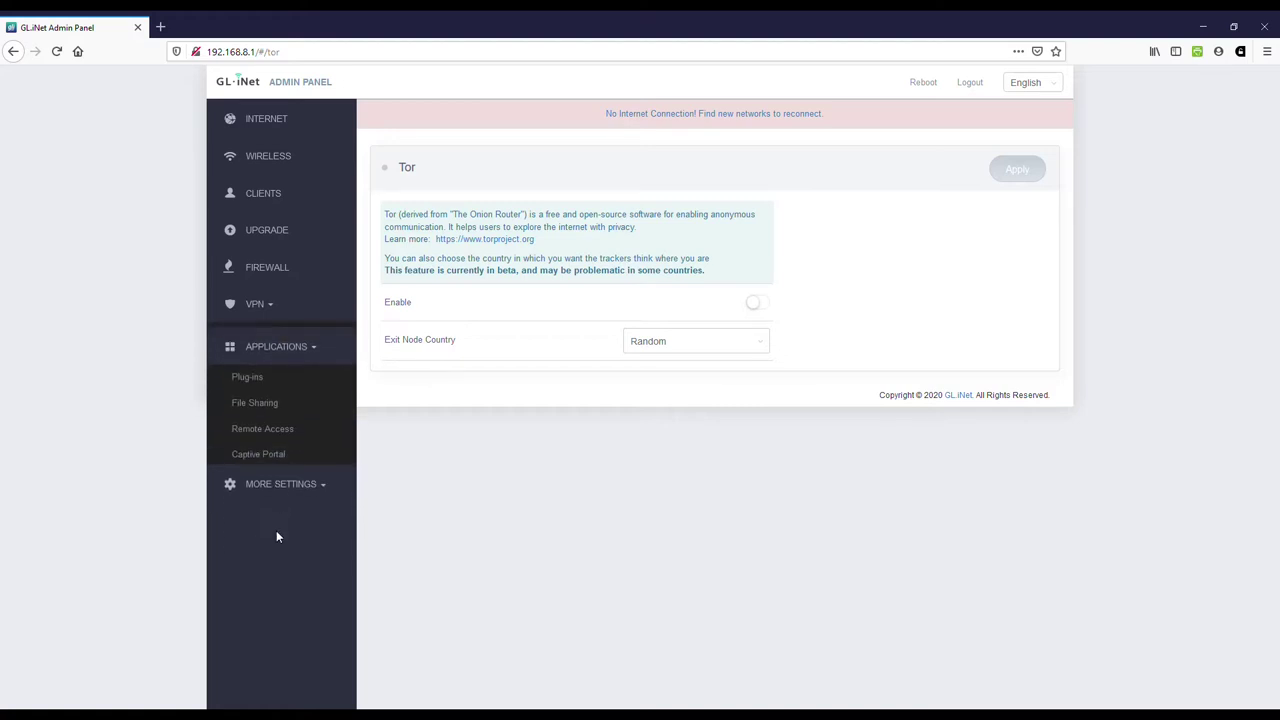
Step: Open the installed Plug-ins list and jump to its last page, 35, ending with zlib
click(290, 372)
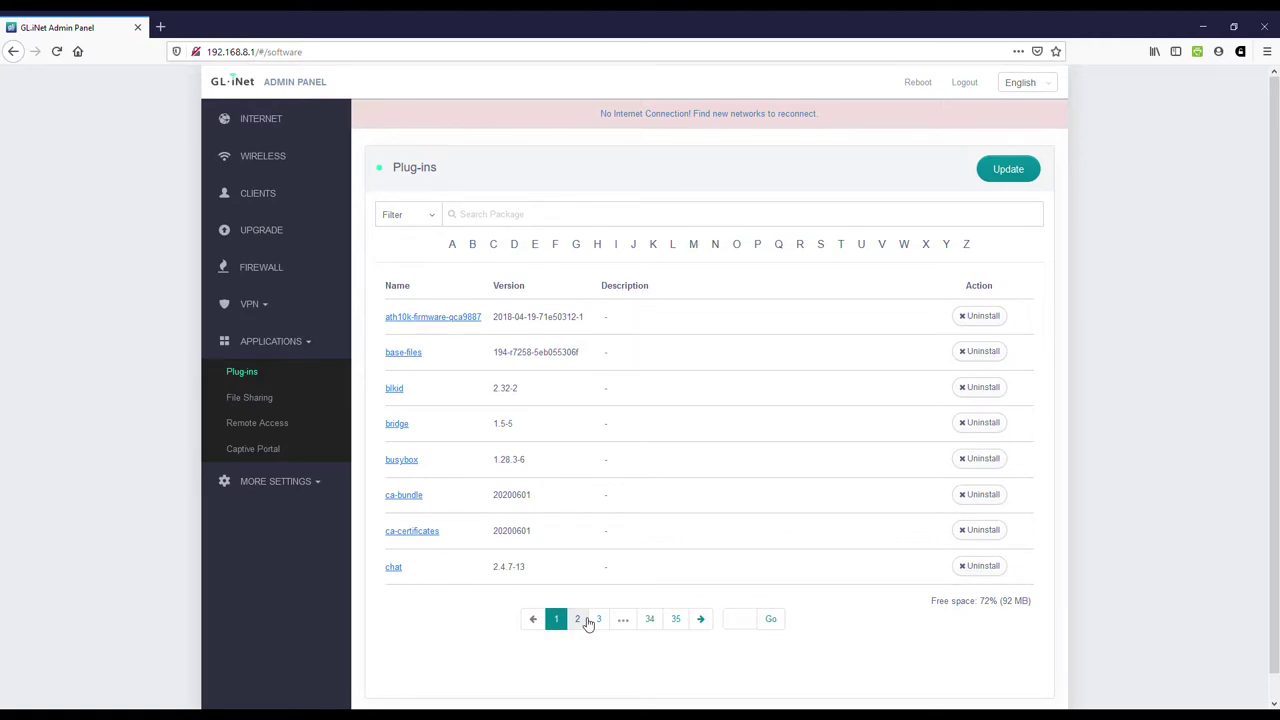
click(675, 619)
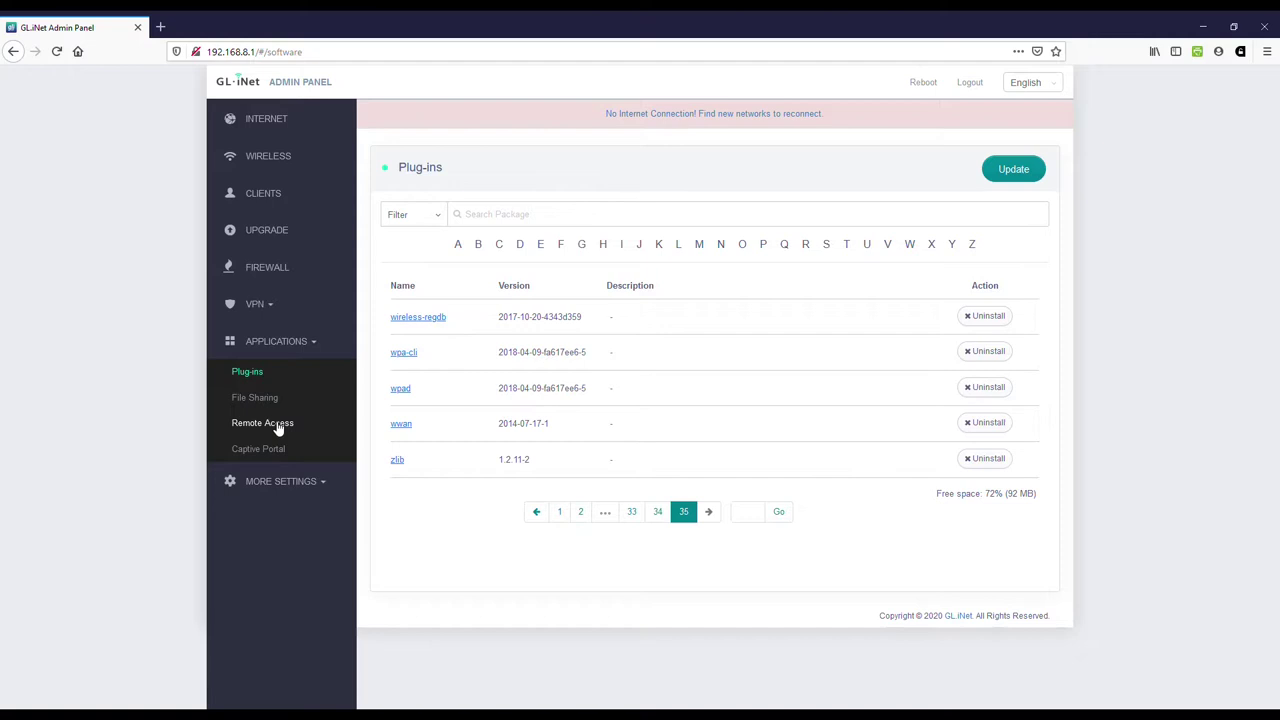
Step: Show the Captive Portal page: disabled on the Guest interface, 1440-minute lease time
click(256, 449)
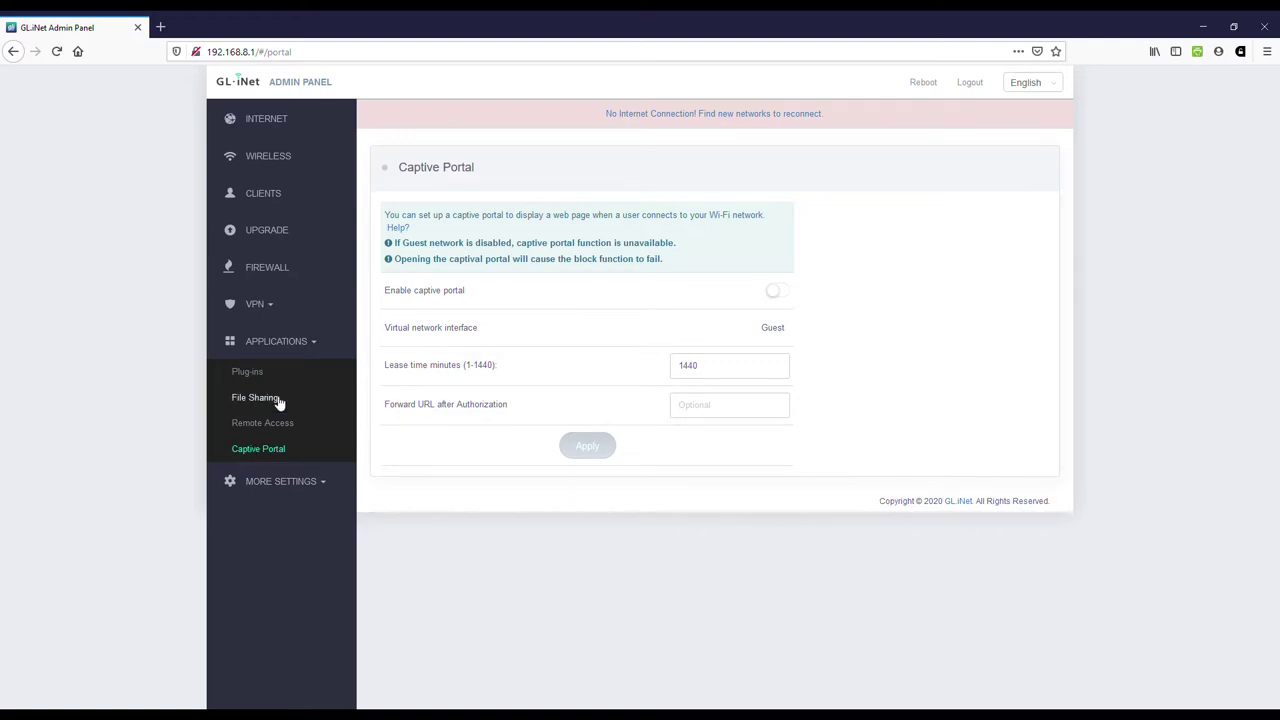
Step: Set File Sharing's current directory to /mnt/sda1 over LAN and apply the change
click(256, 398)
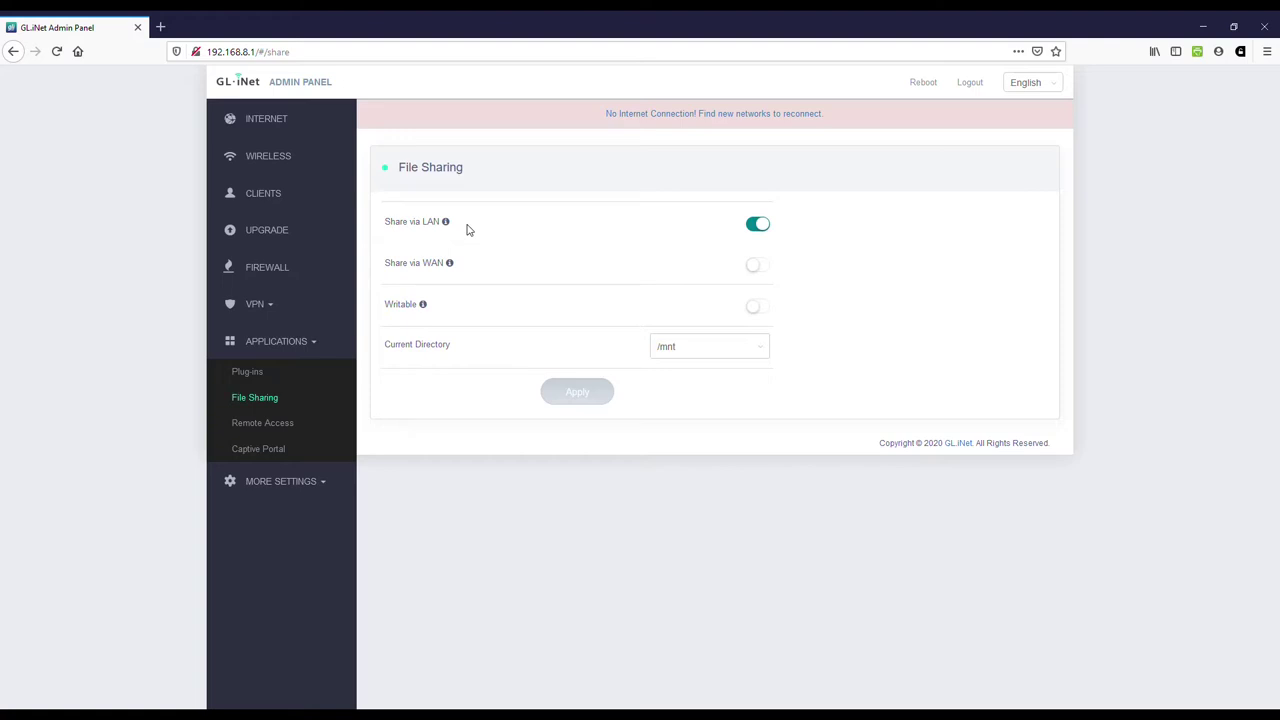
mouse_move(449, 266)
mouse_move(424, 308)
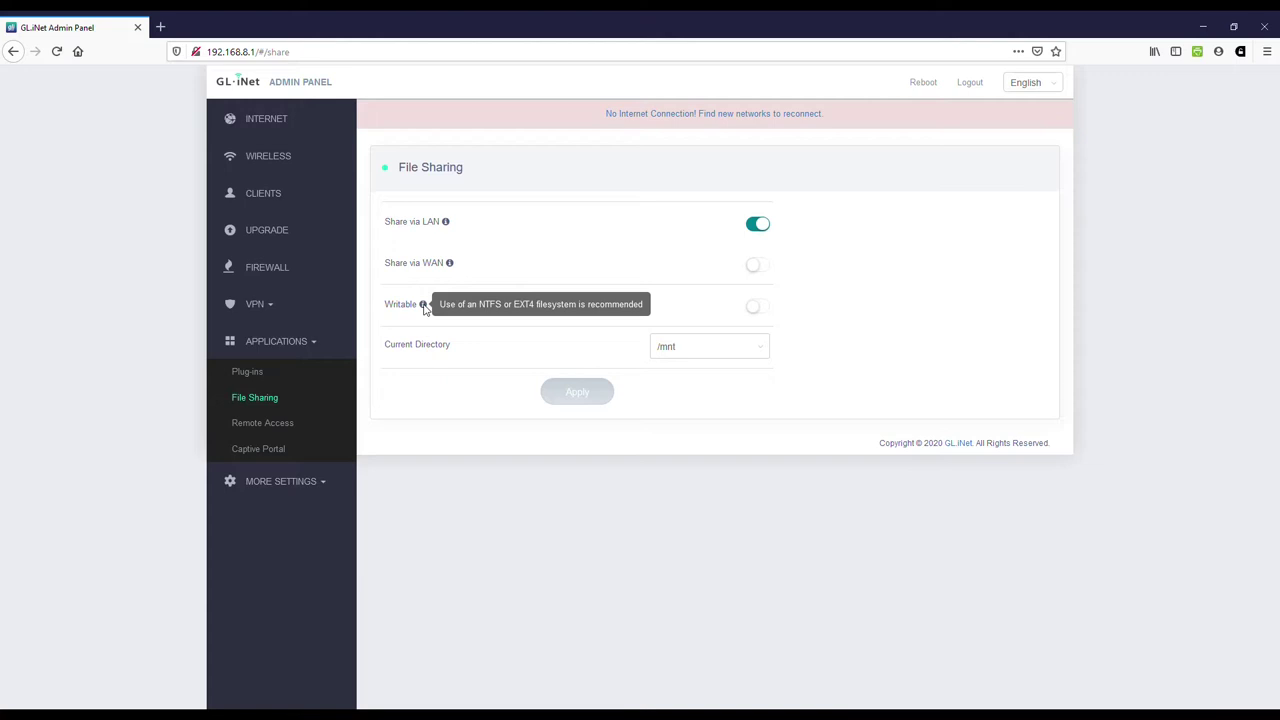
click(768, 348)
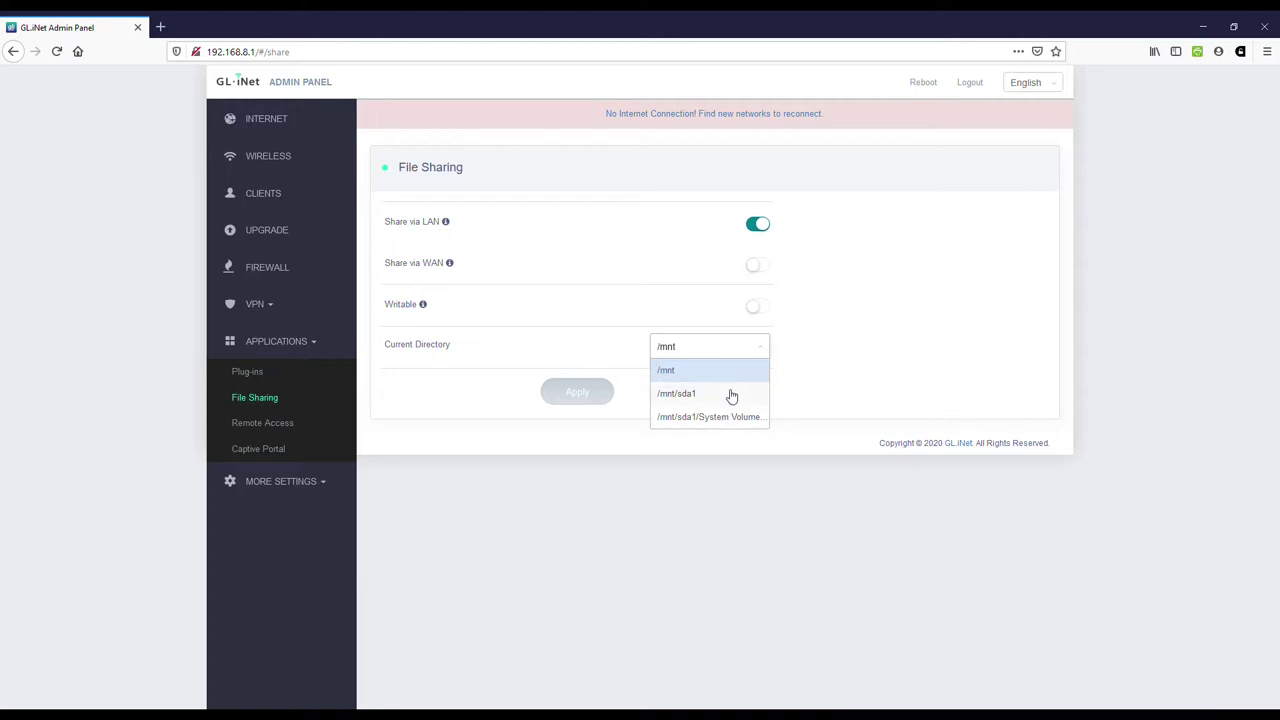
click(732, 396)
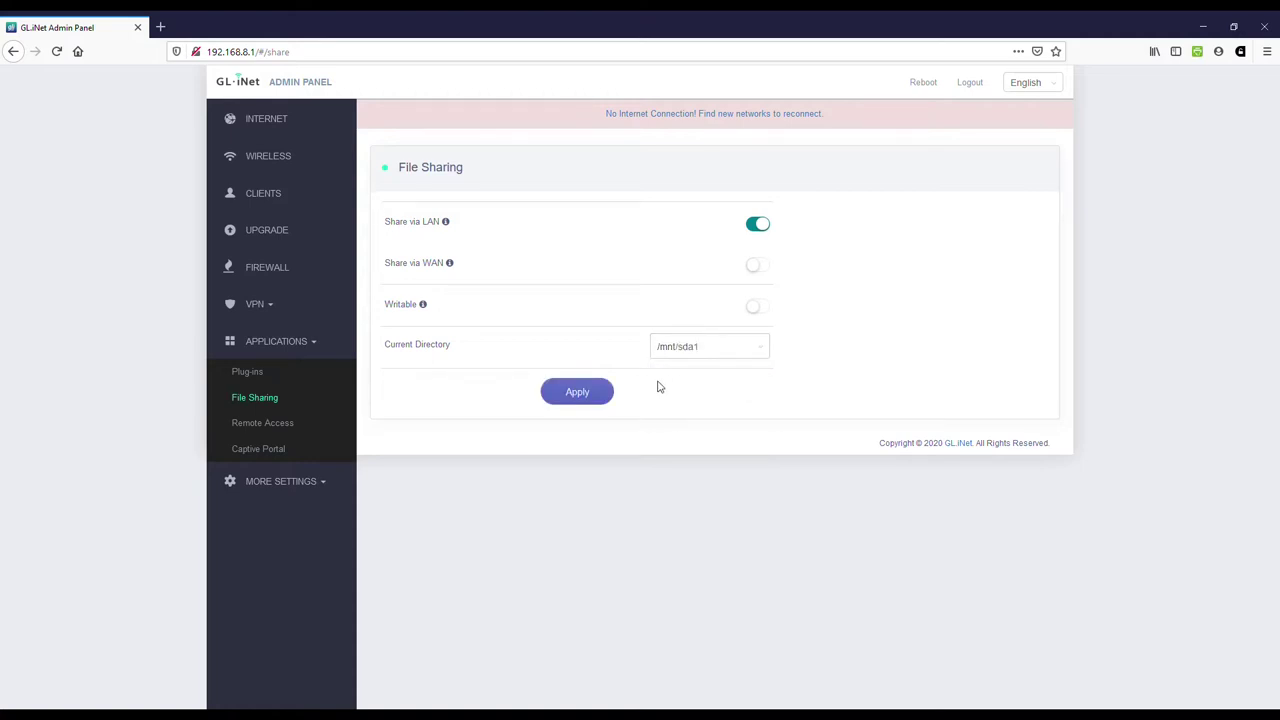
click(575, 392)
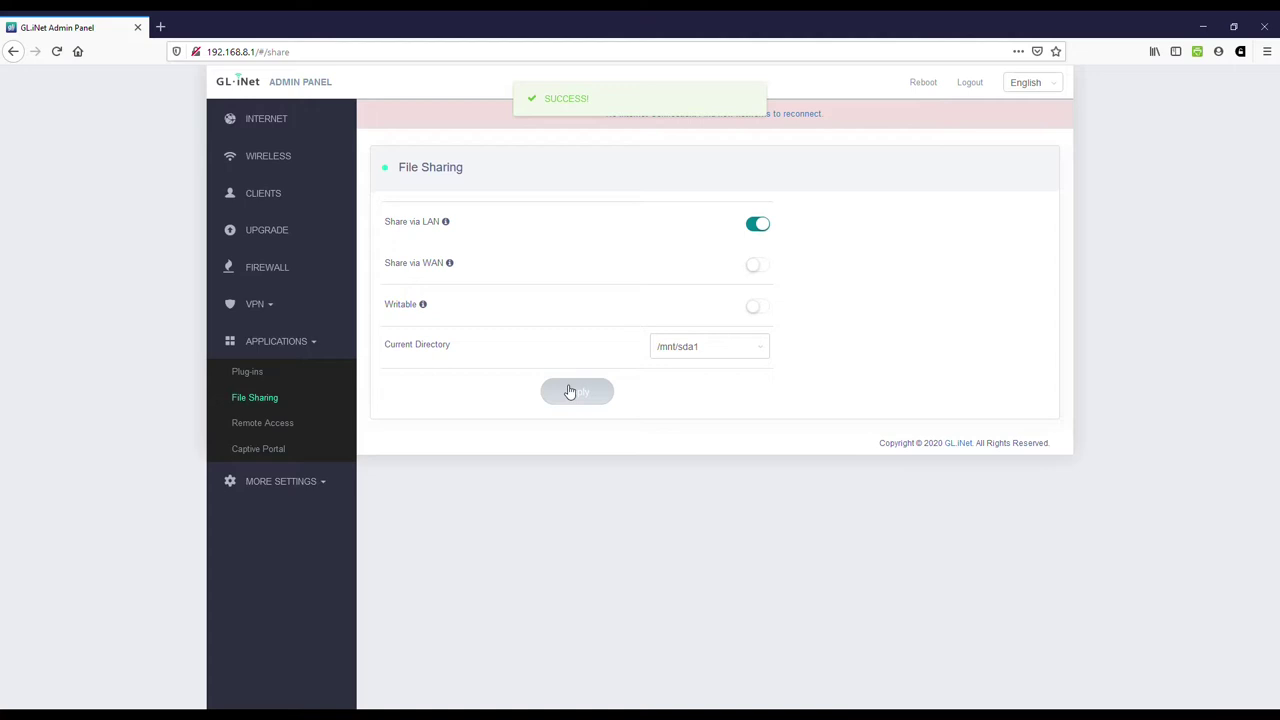
click(324, 480)
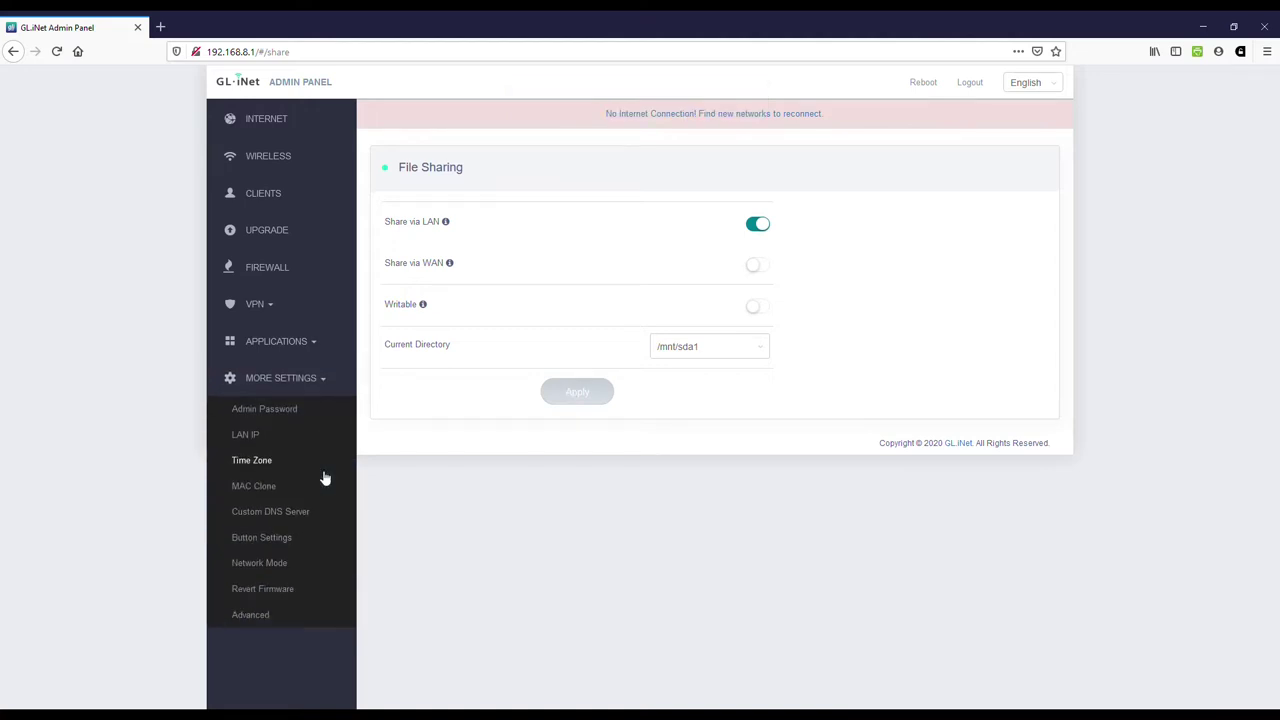
Step: Browse Admin Password, then LAN IP (192.168.8.1, range 100–249), focusing the static binding IP field
click(300, 411)
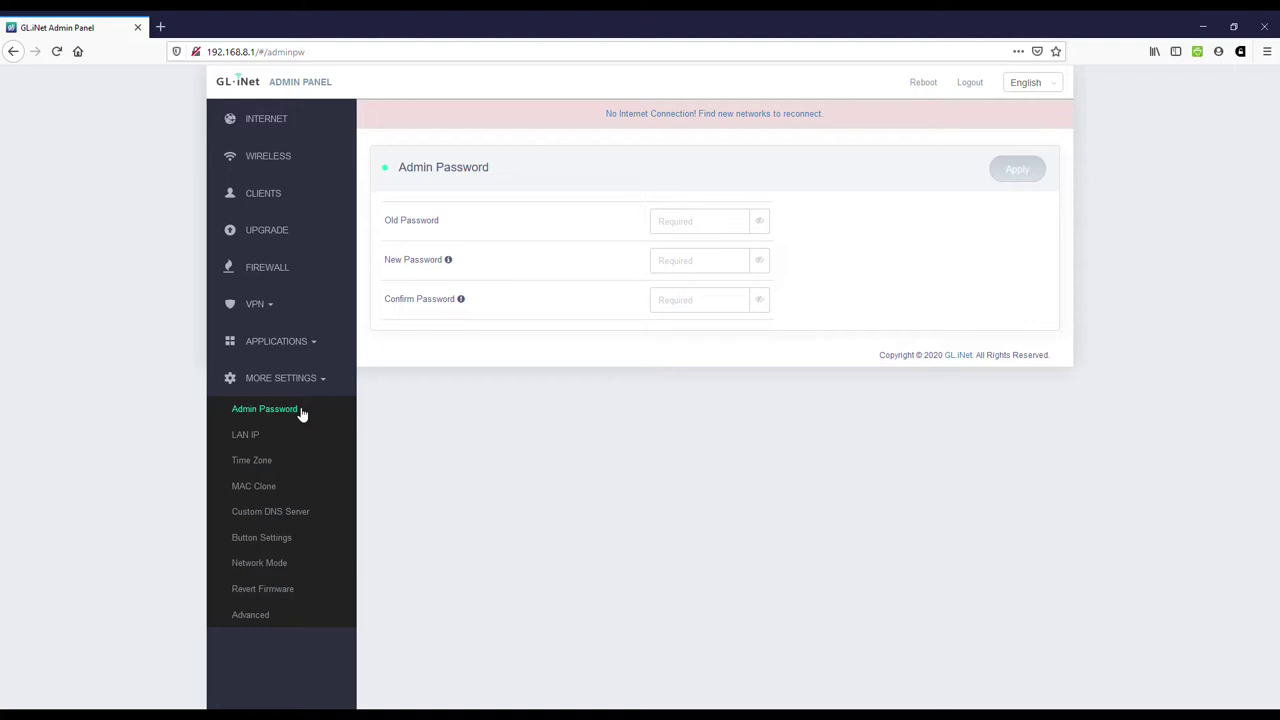
click(282, 434)
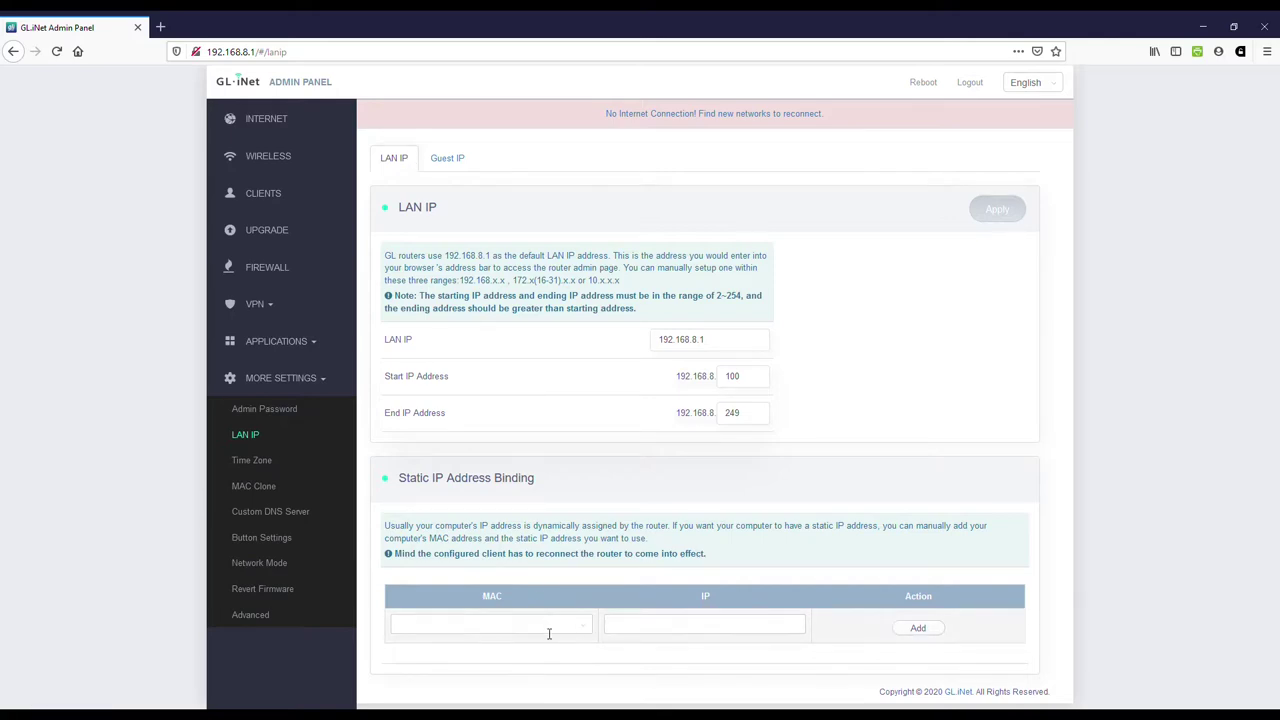
click(608, 624)
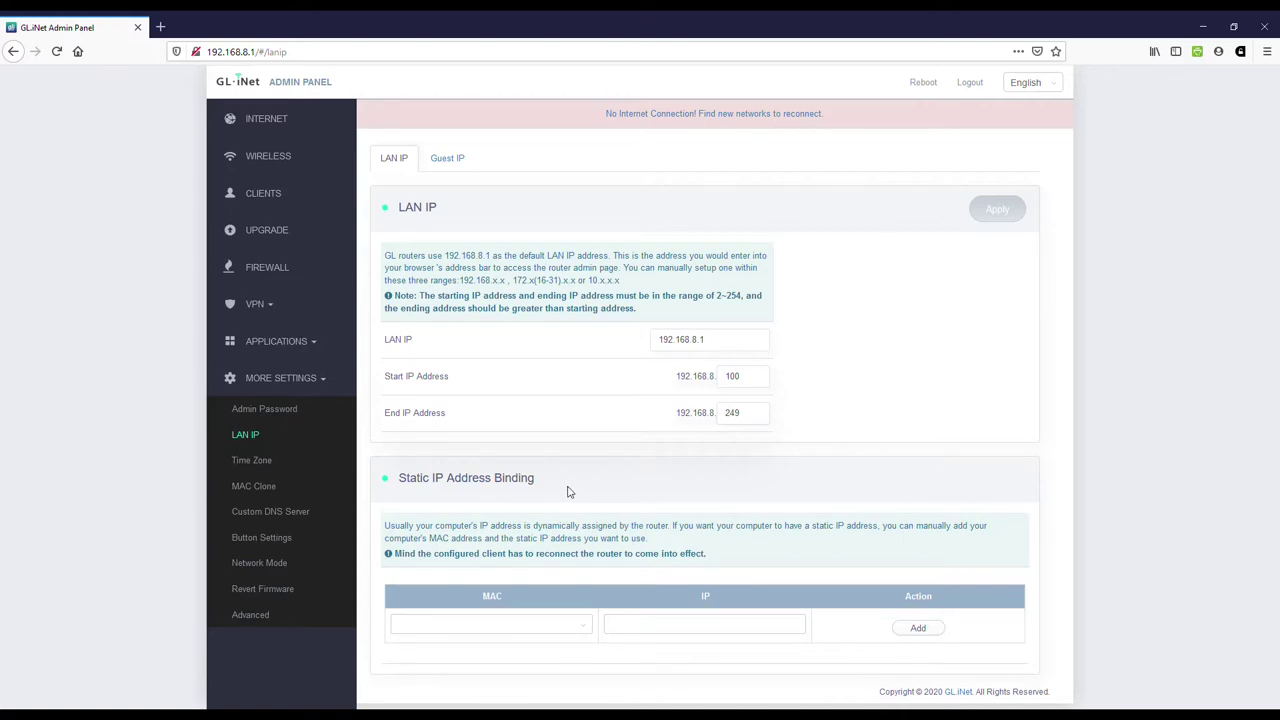
Step: Pass the time zone settings to reach MAC Clone, listing client, factory default and WAN MACs
click(304, 467)
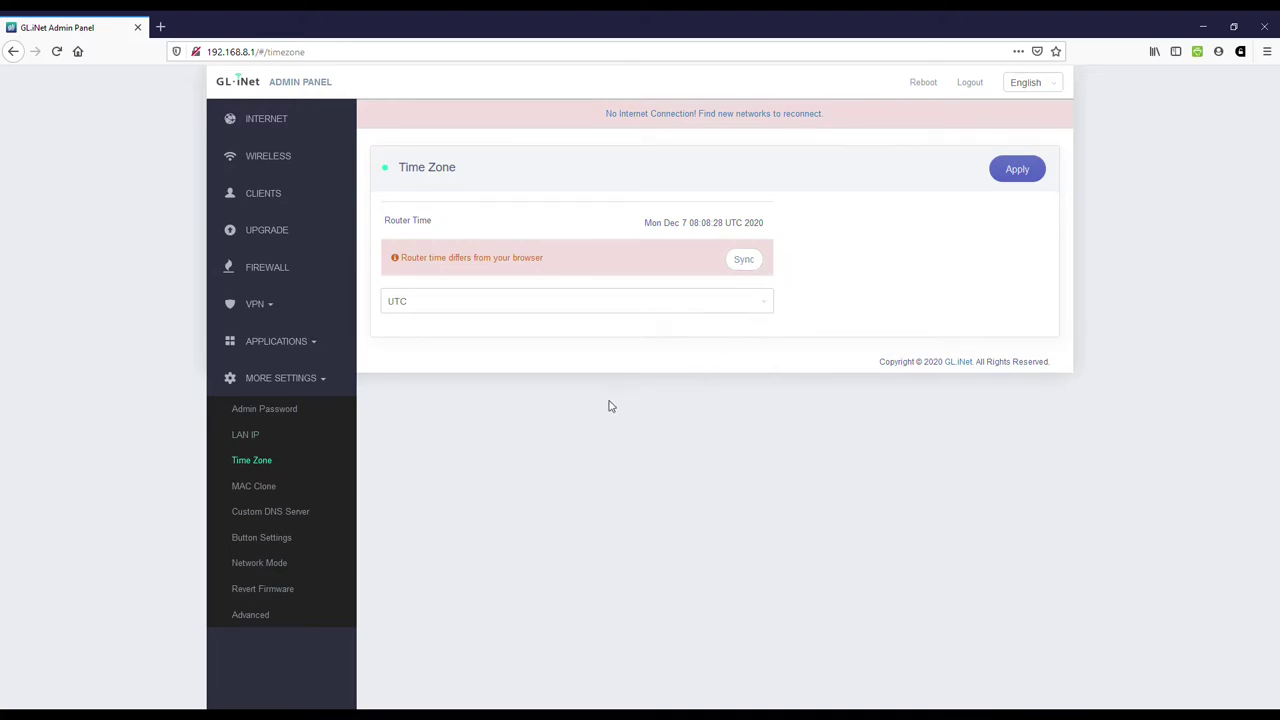
click(287, 493)
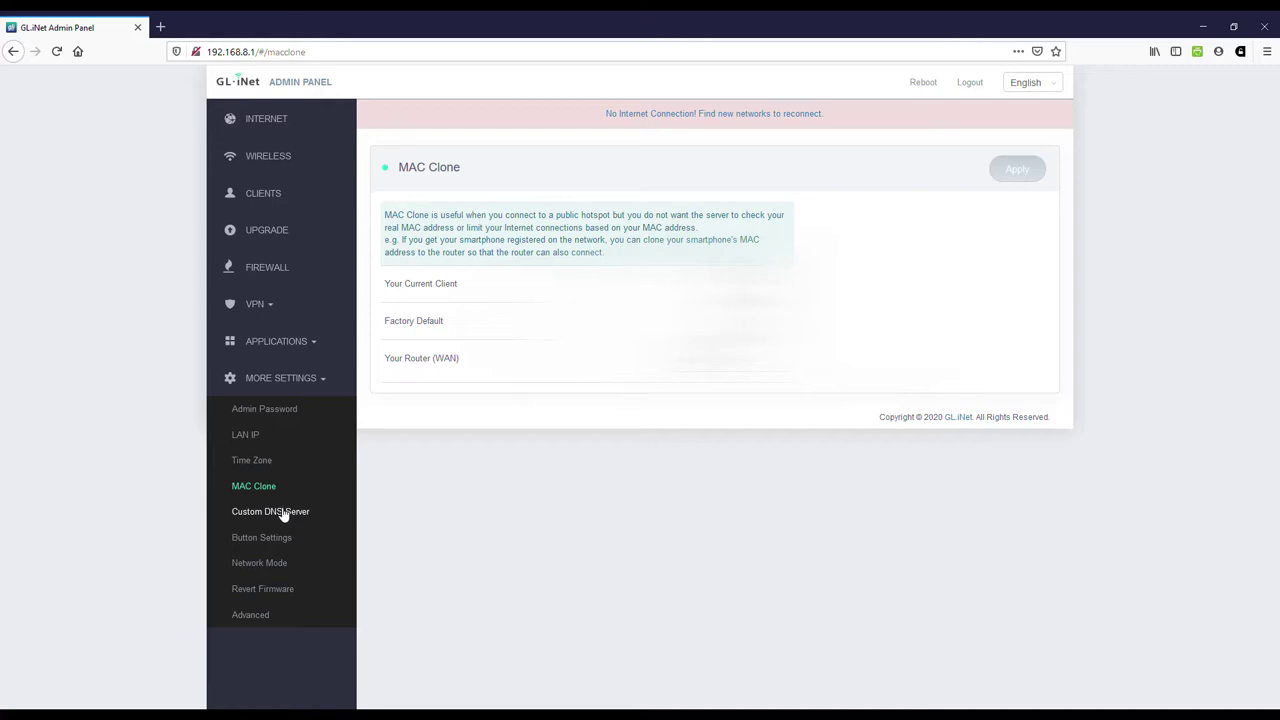
Step: Review Custom DNS Server toggles (only DNS Rebinding Attack Protection on), then view Button Settings
click(283, 512)
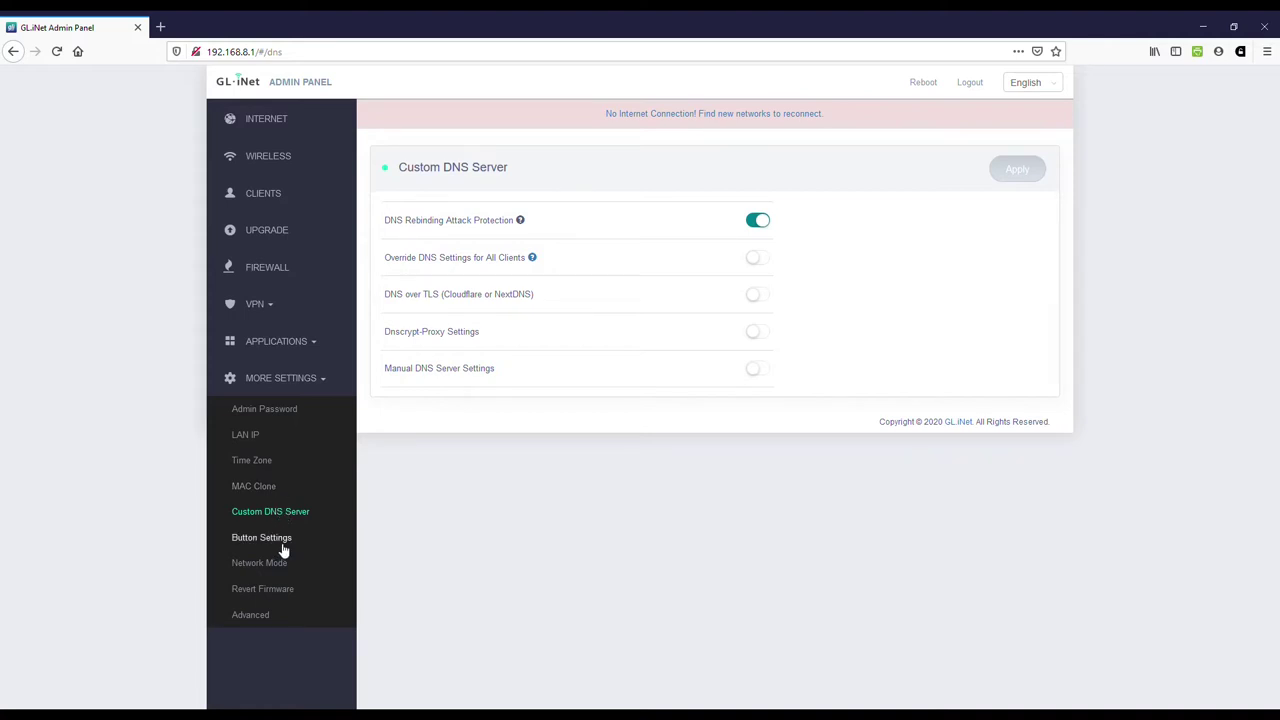
click(283, 545)
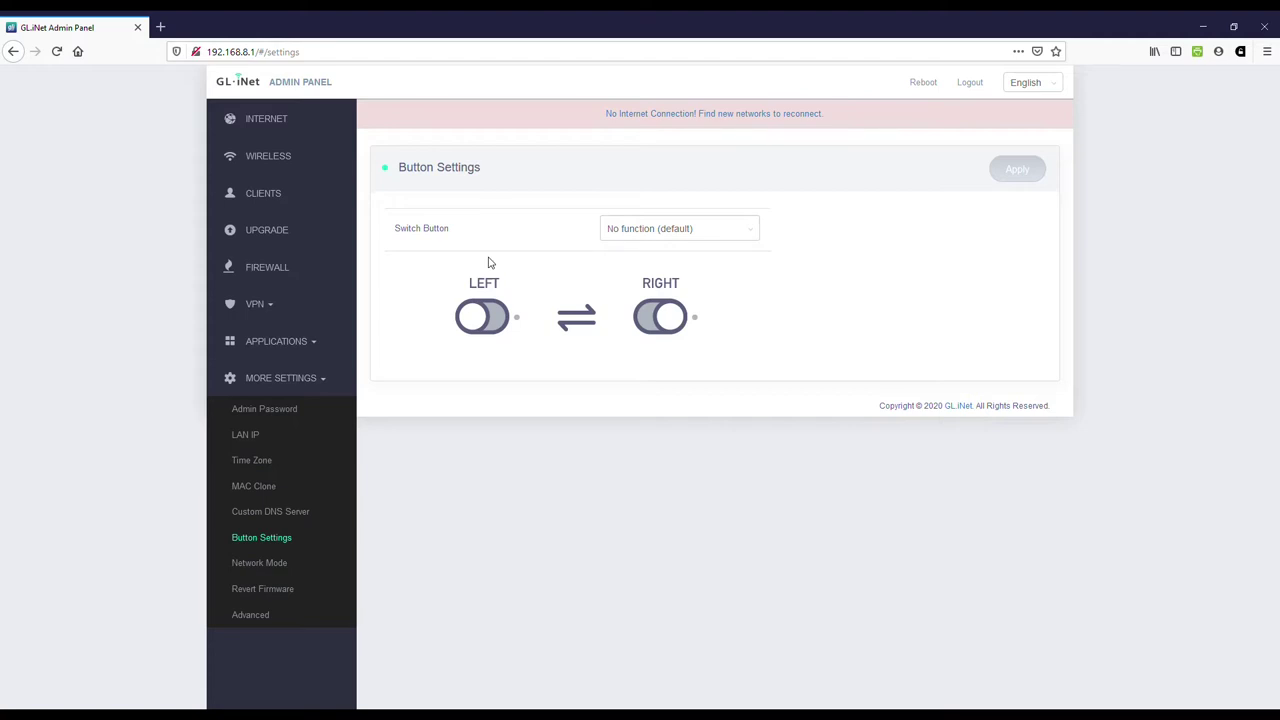
Step: Try WireGuard, OpenVPN and Tor for the switch button, settling on OpenVPN Client Toggle (On/Off)
click(758, 234)
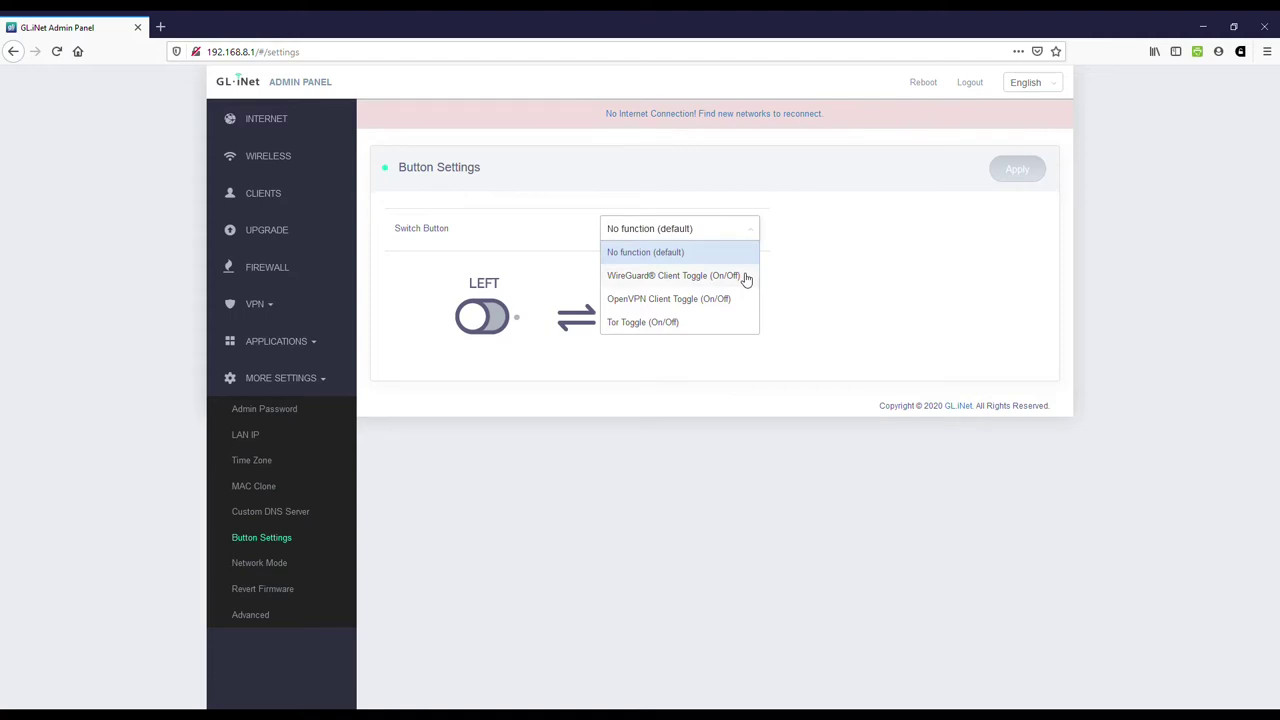
click(745, 278)
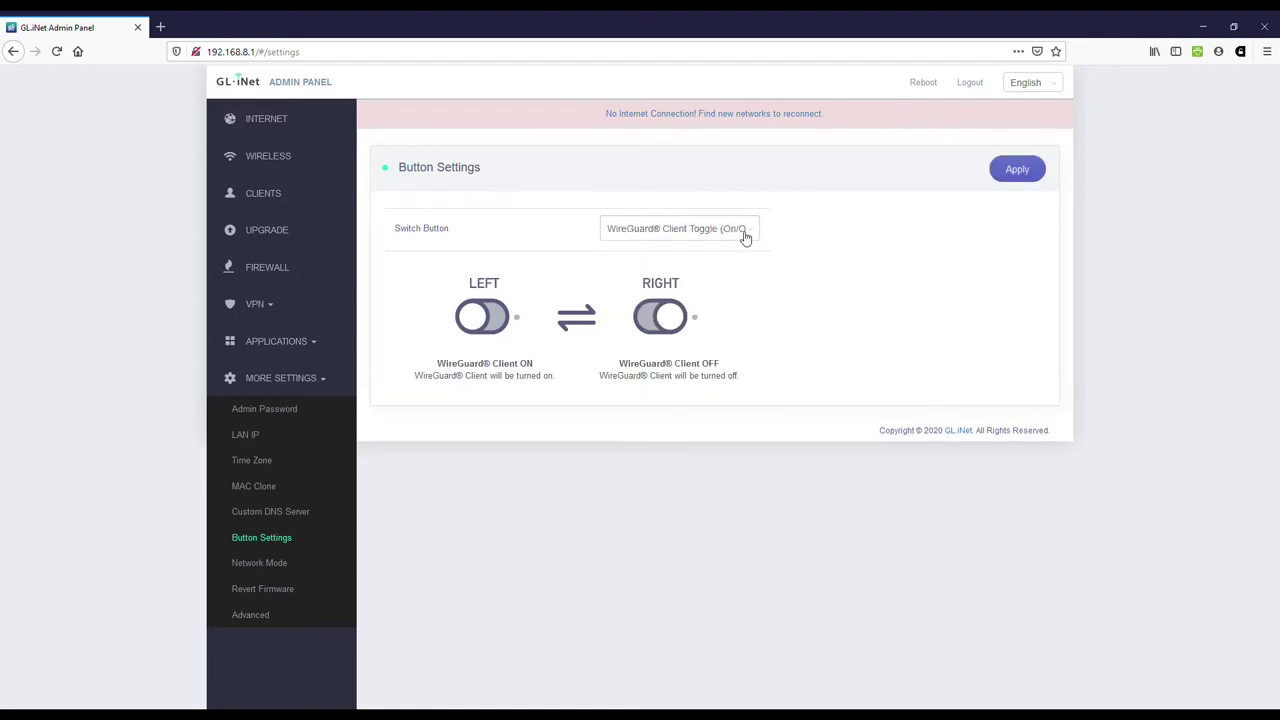
click(745, 232)
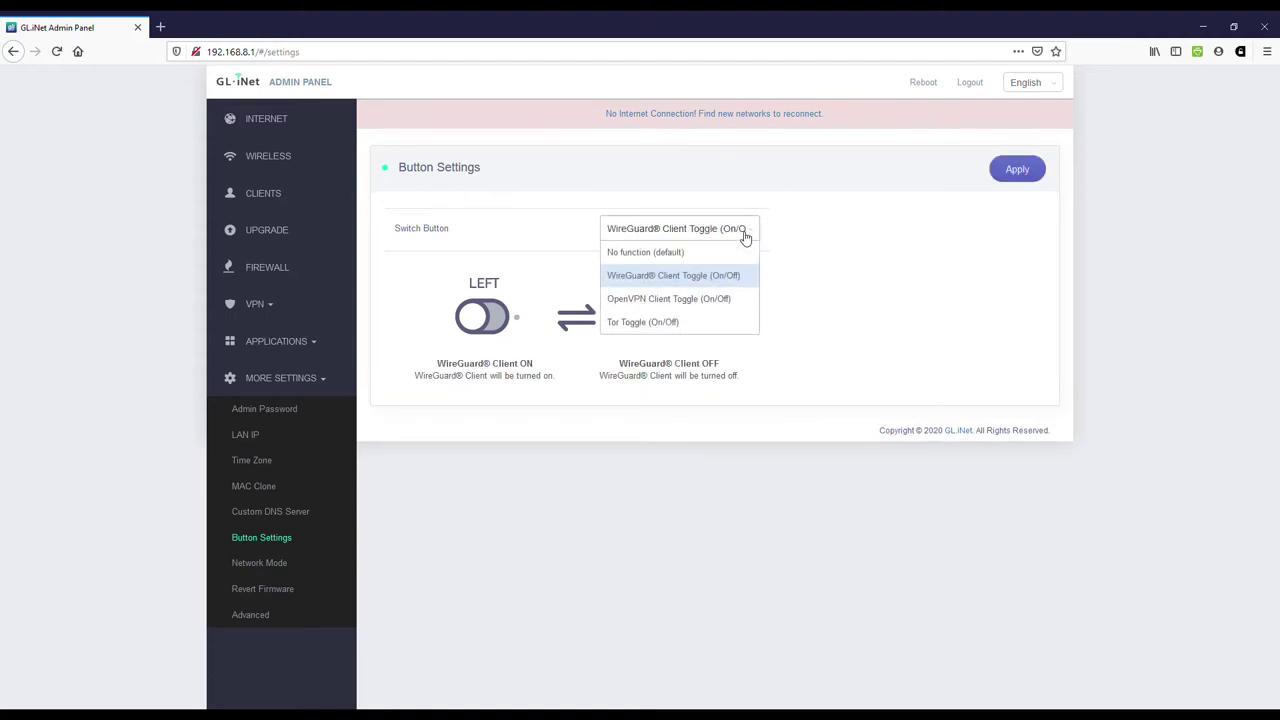
click(730, 303)
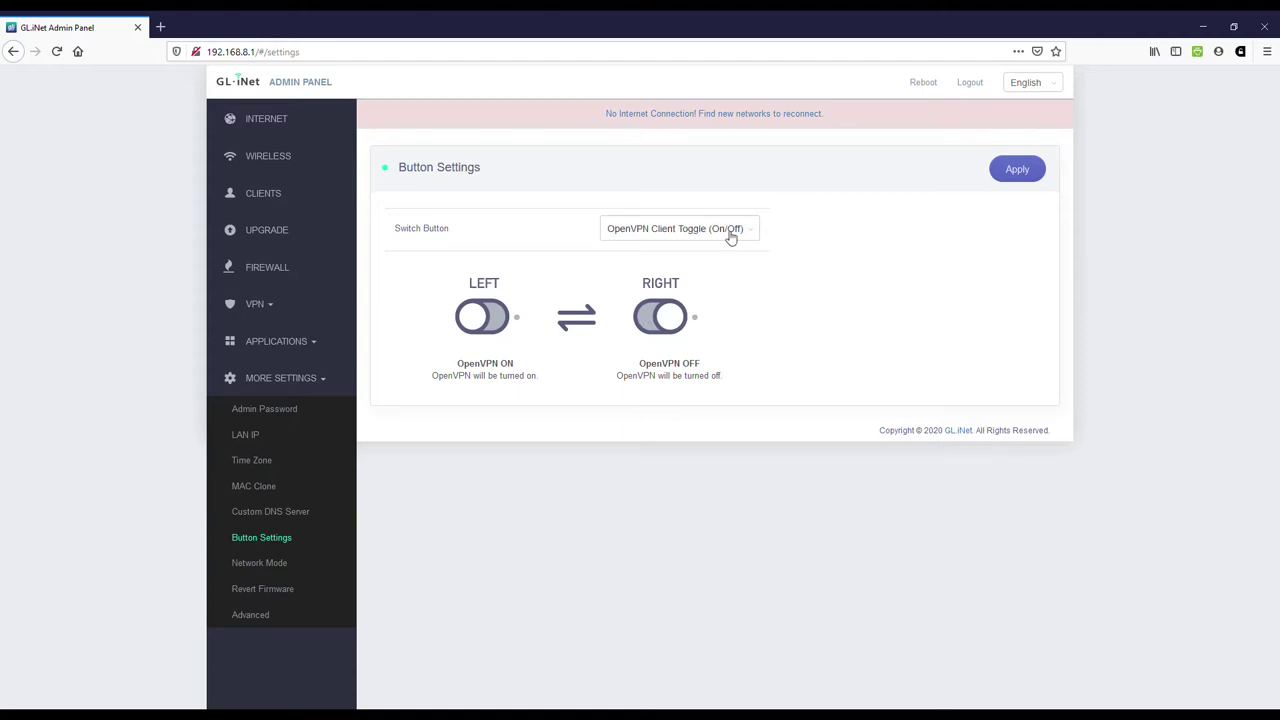
click(730, 232)
click(703, 324)
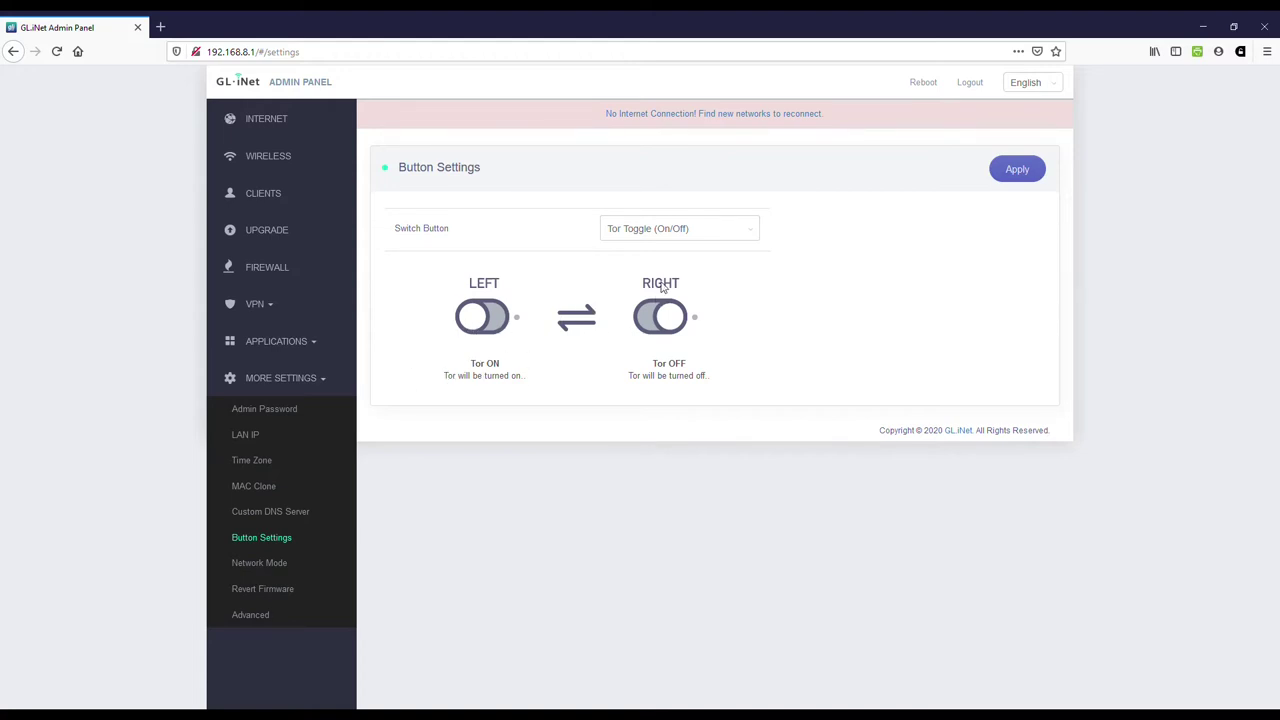
click(685, 233)
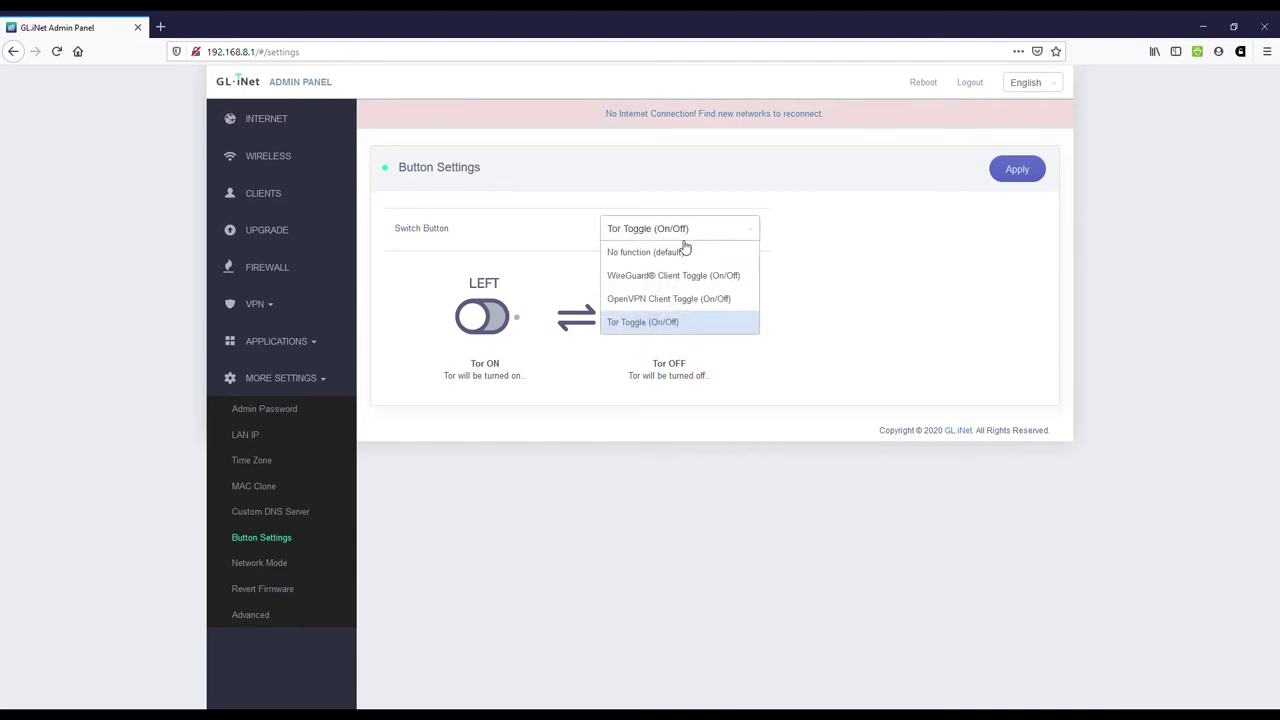
click(675, 296)
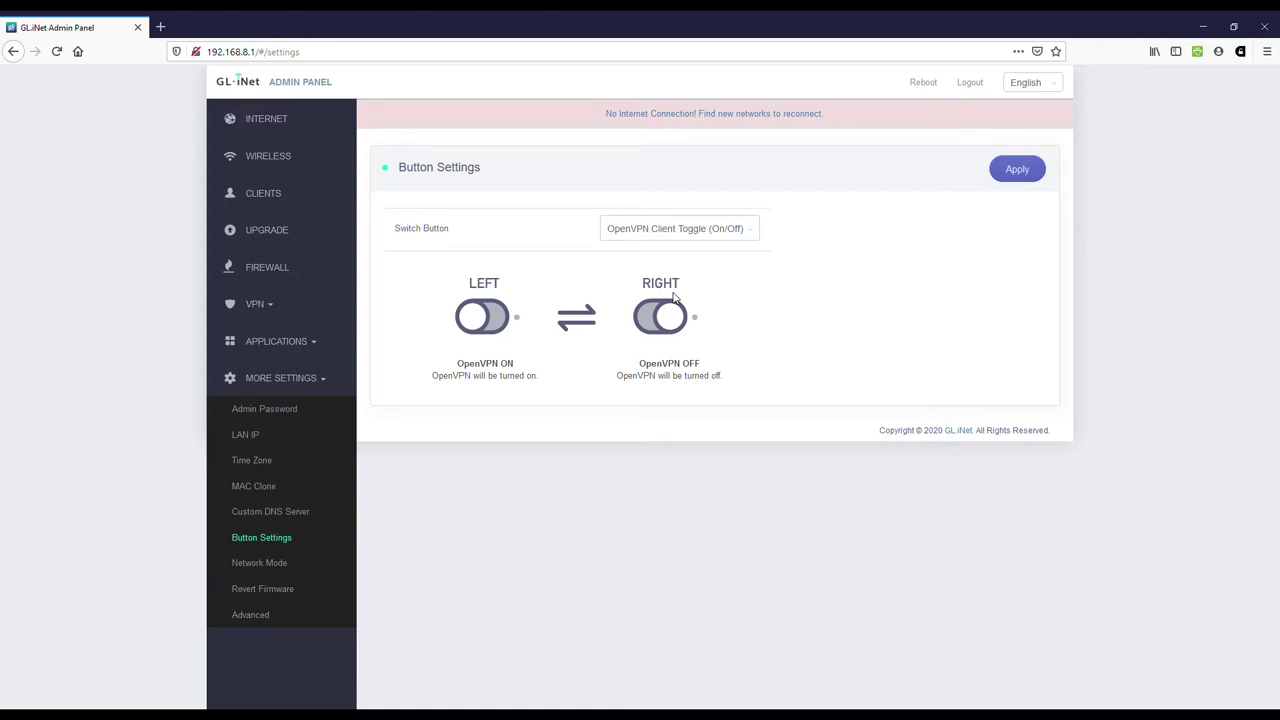
Step: On the Network Mode page, pick Access Point instead of Router as the working mode
click(262, 563)
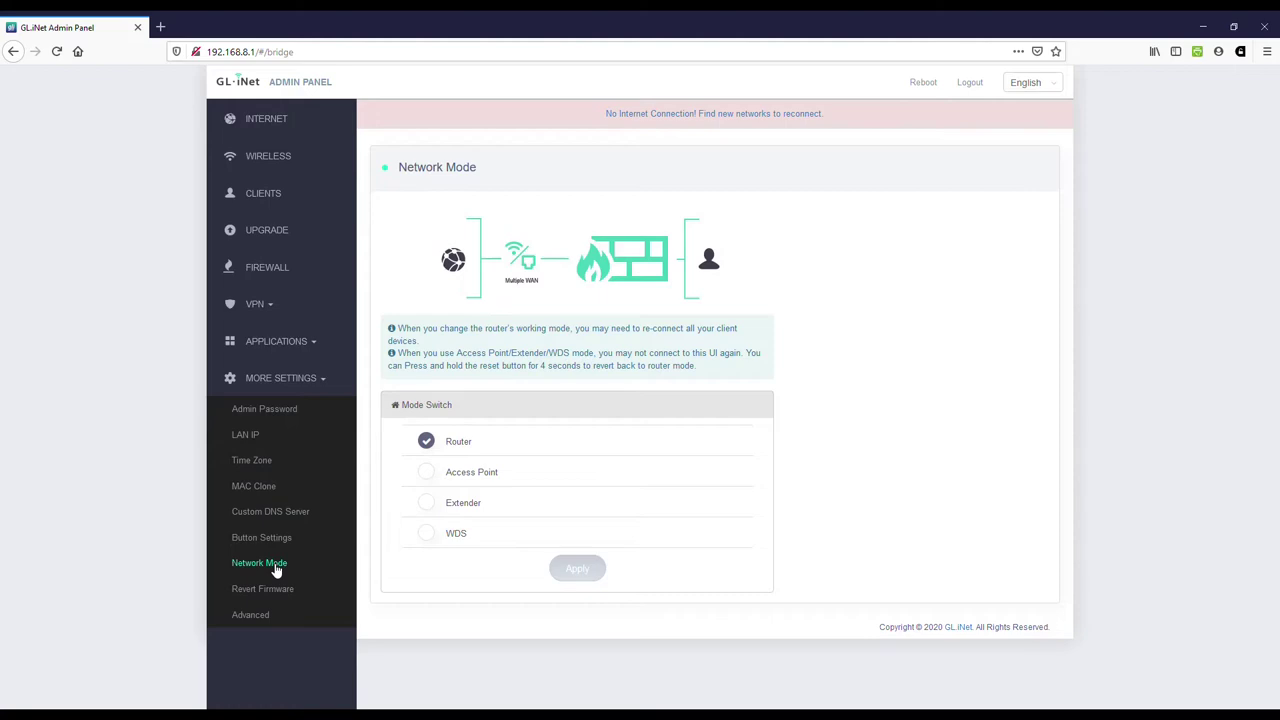
click(430, 473)
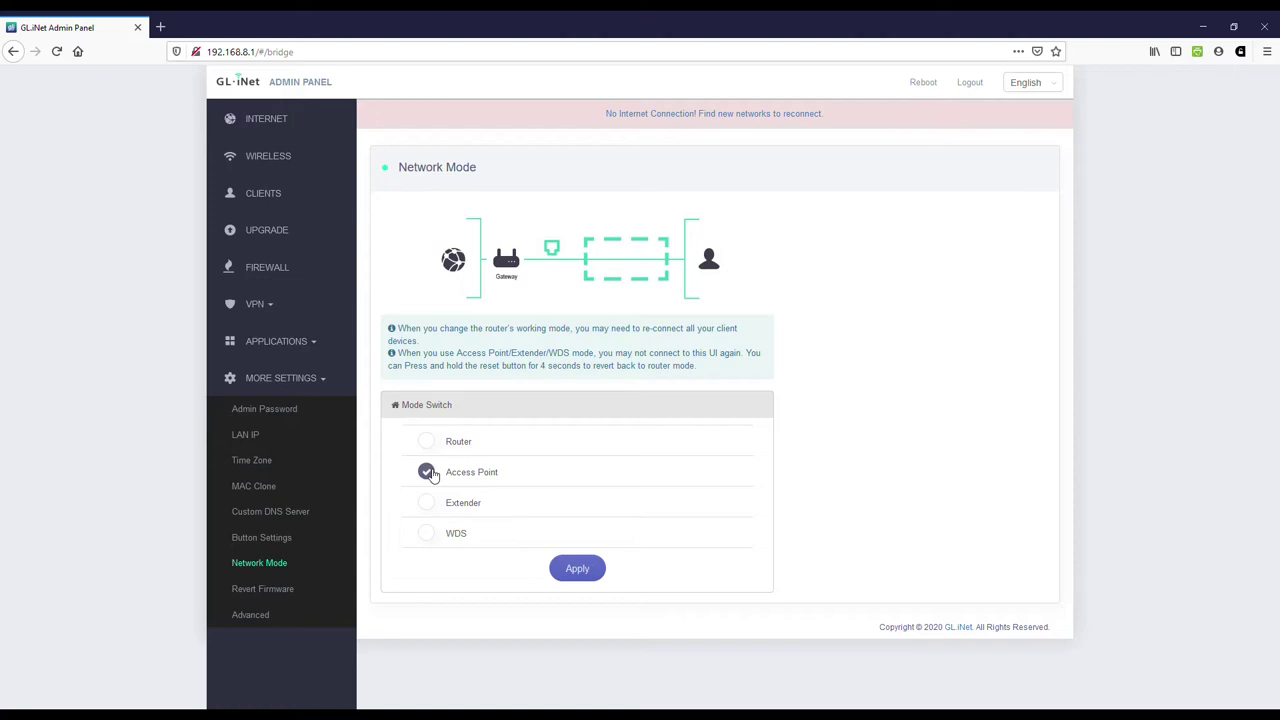
Step: Change the working mode selection from Access Point to Extender
click(428, 503)
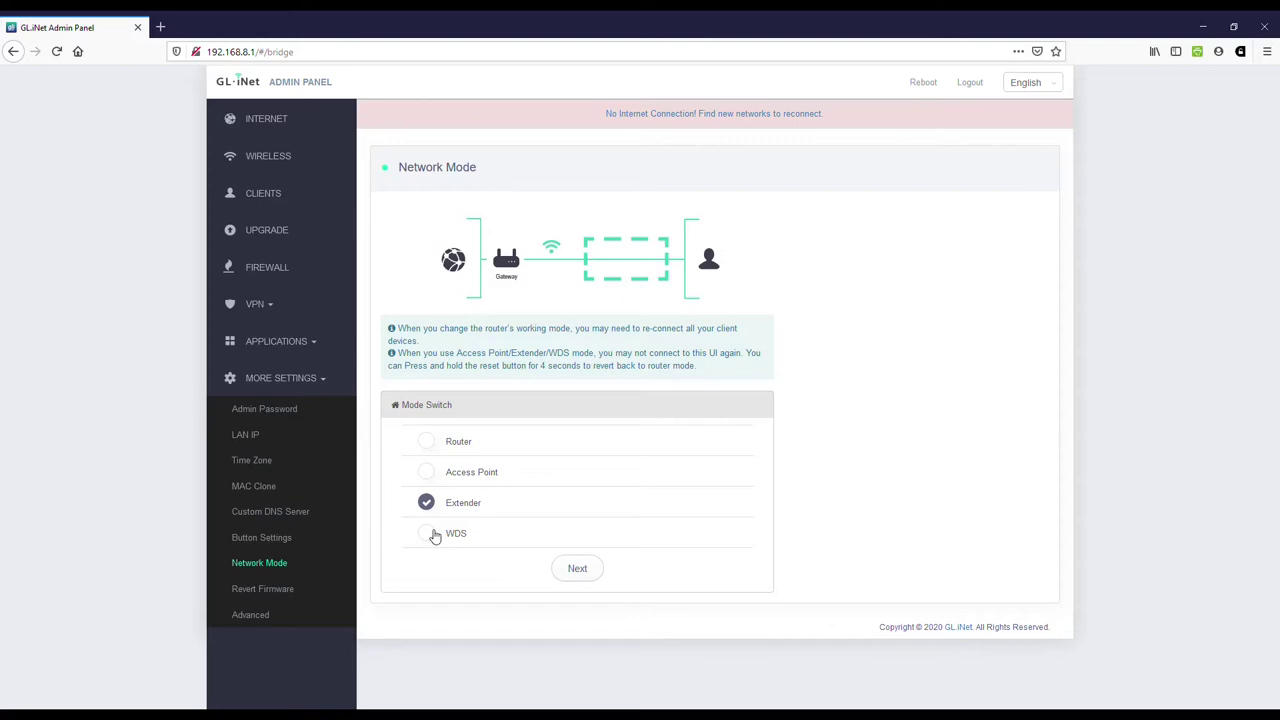
Step: Try WDS, set the mode back to Router, and view the Revert Firmware factory-reset warning
click(429, 534)
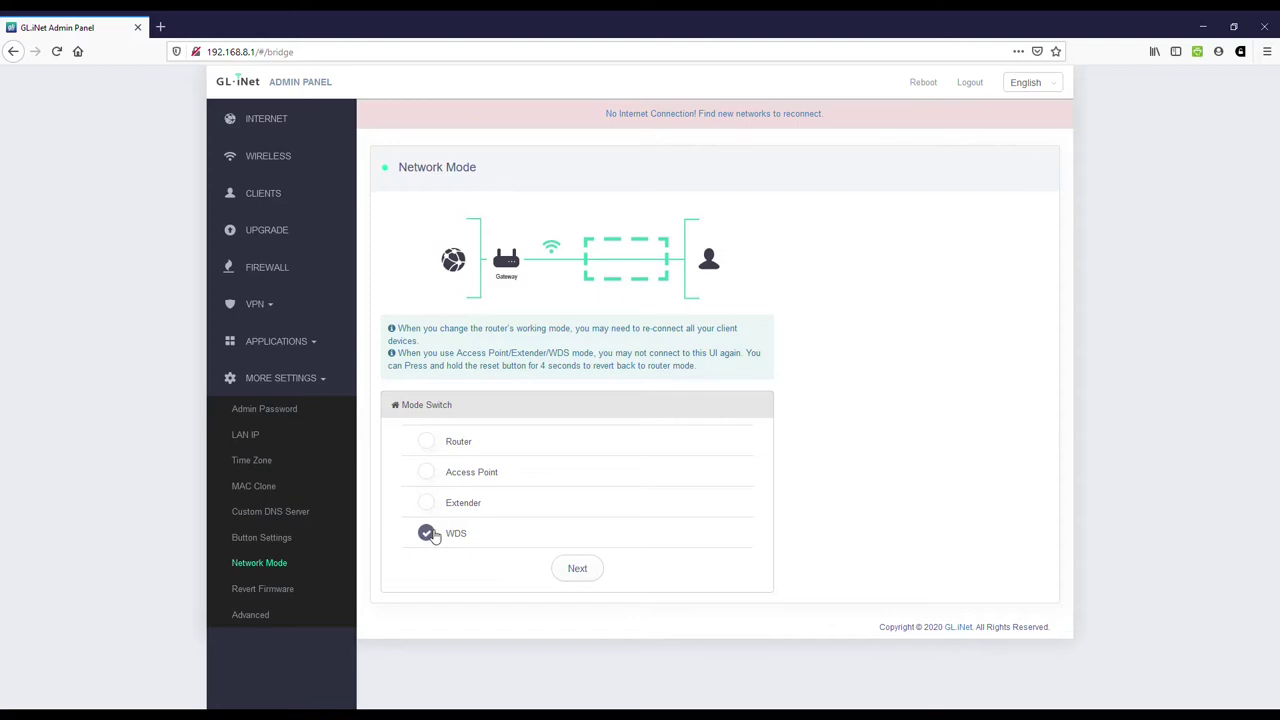
click(428, 443)
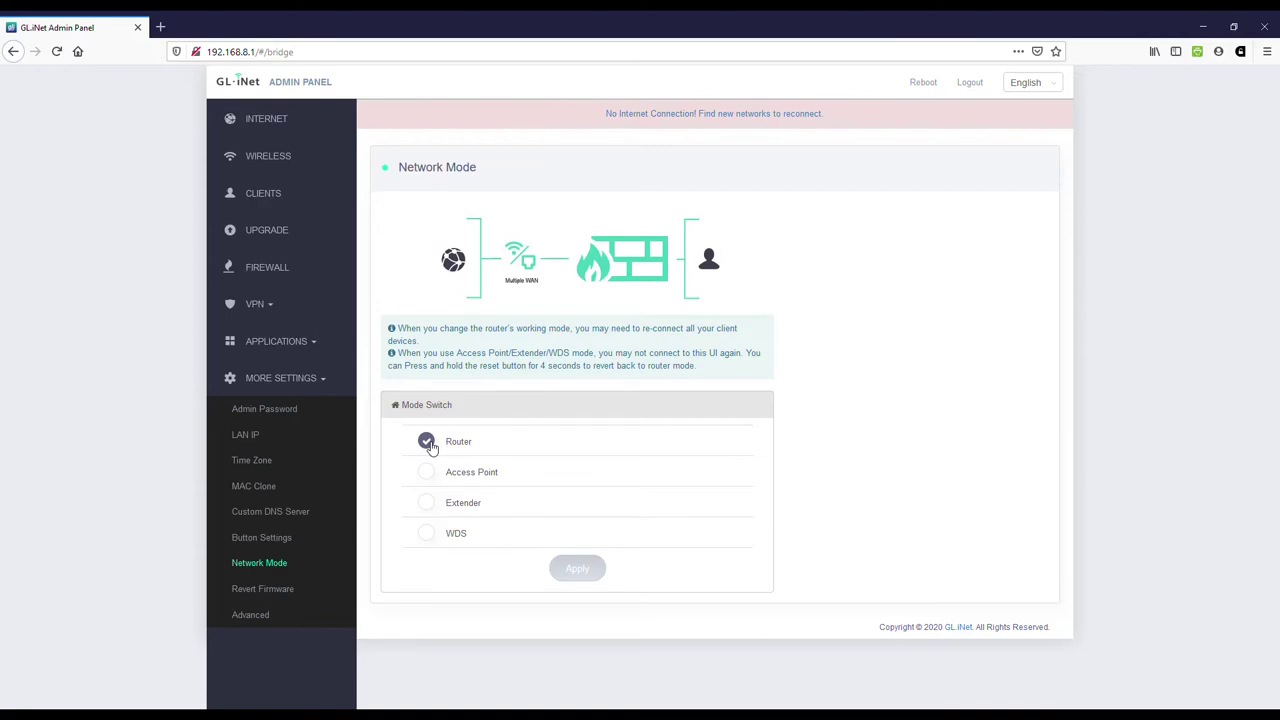
click(263, 593)
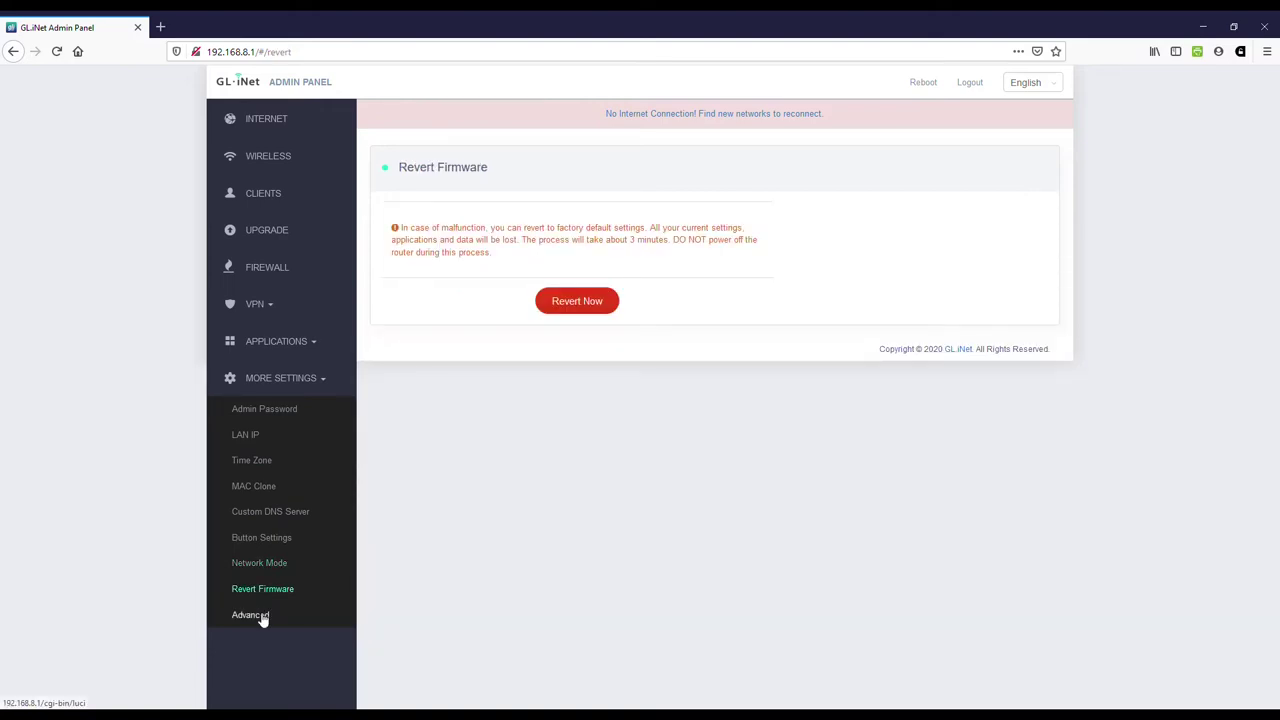
Step: Open the LuCI login tab and close it, then view the Upgrade page showing firmware 3.105
click(263, 618)
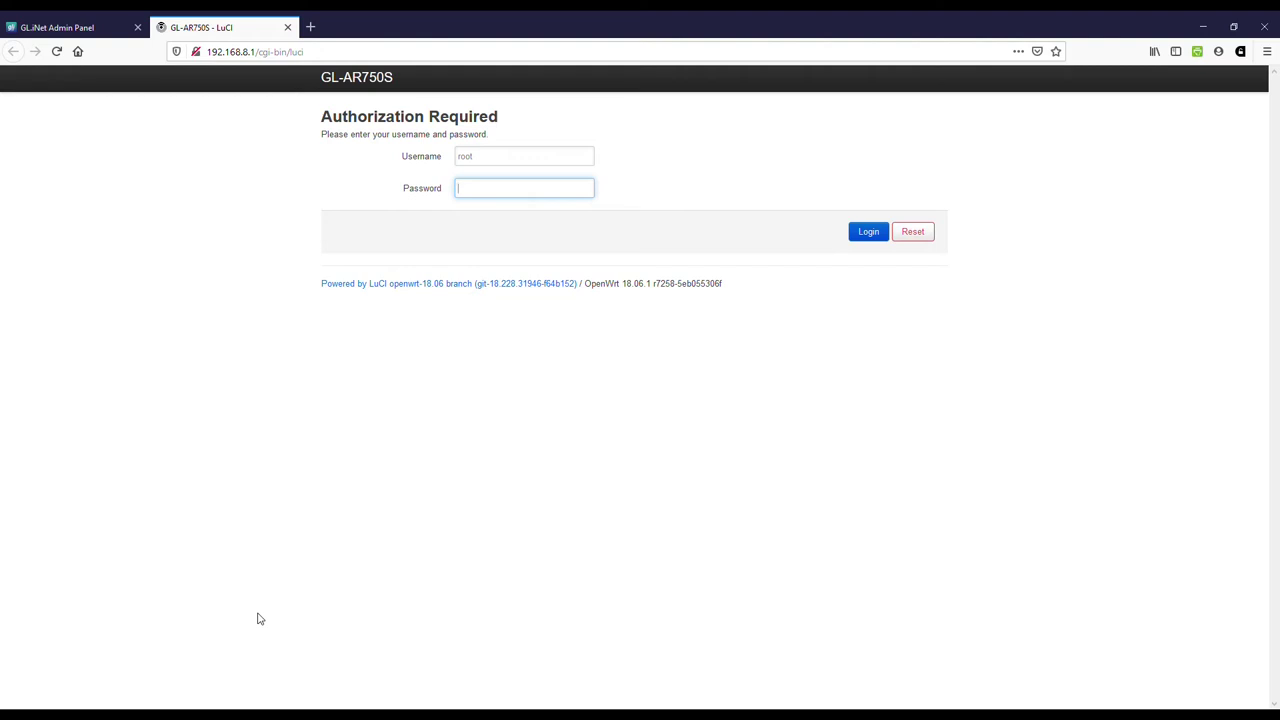
key(ctrl+w)
click(300, 246)
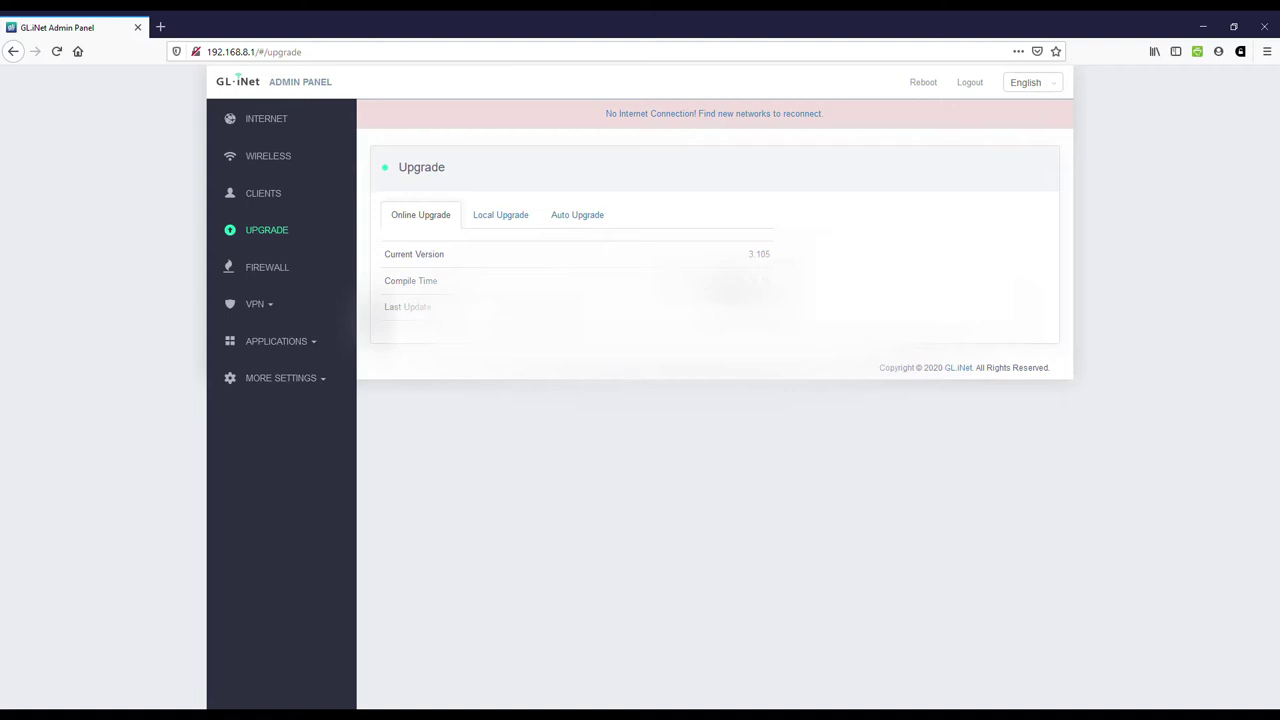
Step: Check Local Upgrade, then Auto Upgrade: automatic upgrades disabled, upgrade time 04:00
click(519, 230)
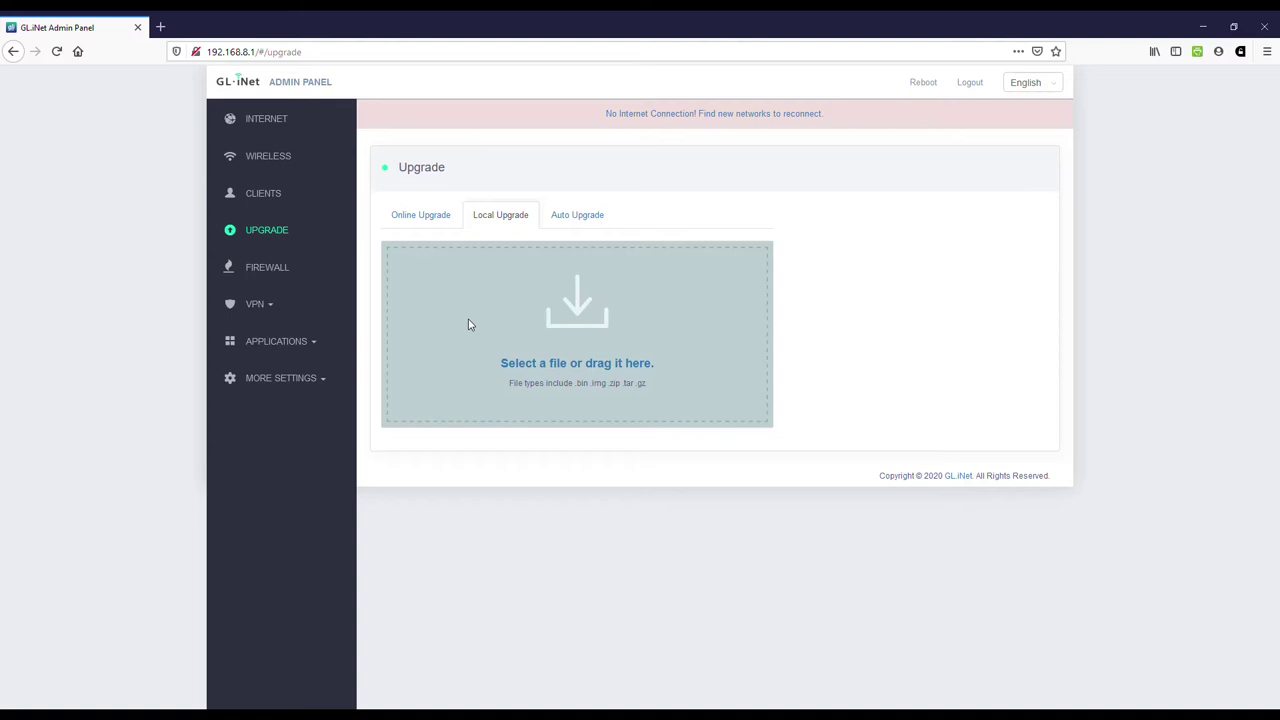
click(563, 217)
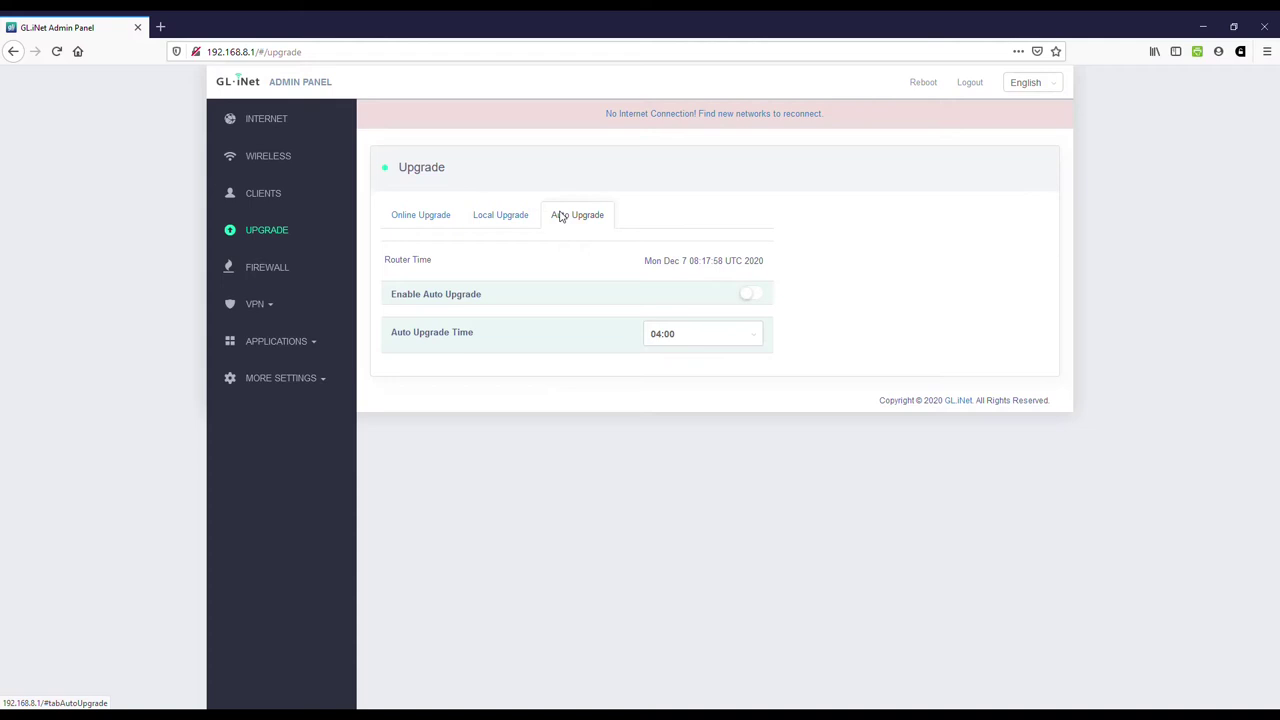
Step: Return to the Internet dashboard with its Cable, Repeater, 3G/4G Modem and Tethering cards
click(308, 122)
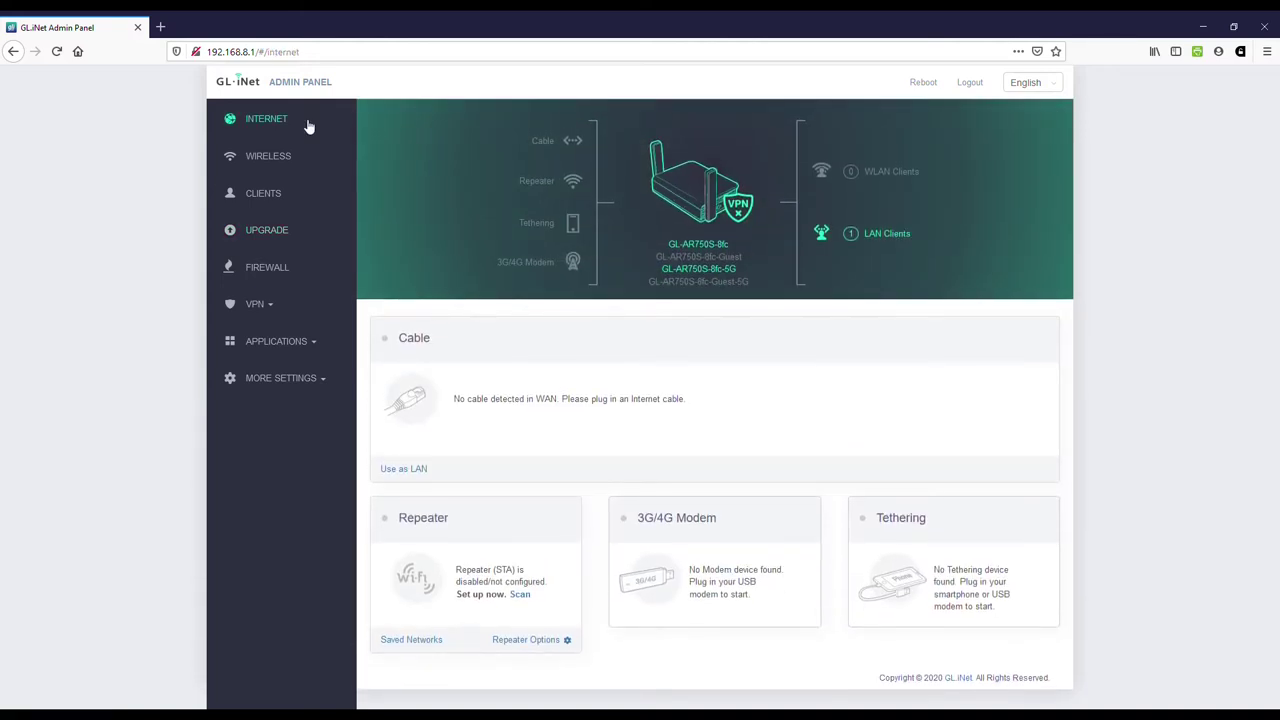